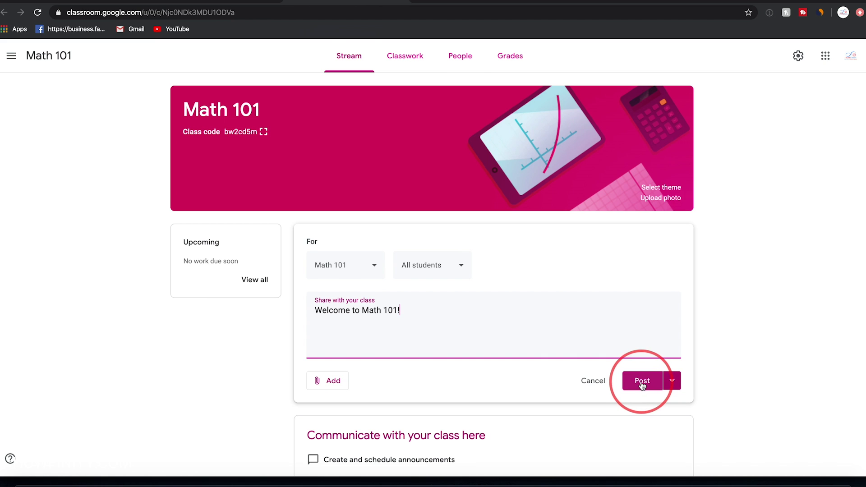
Post the 'Welcome to Math 101!' announcement on the Math 101 stream.
click(642, 383)
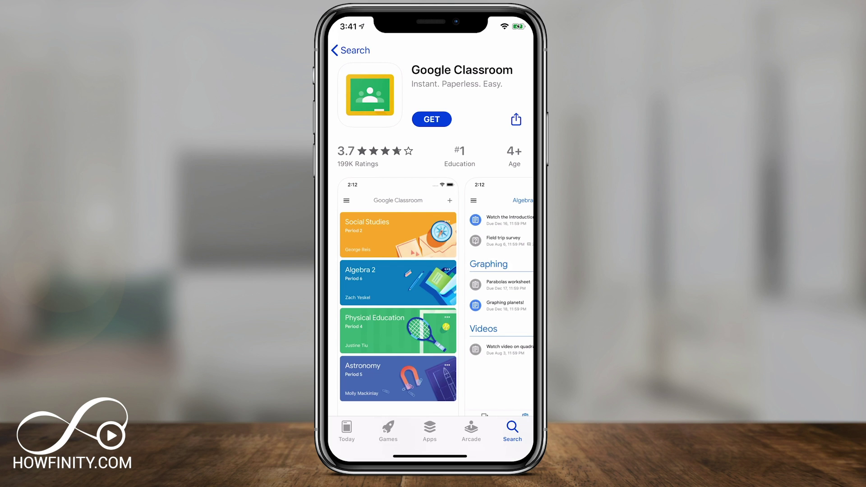
click(398, 289)
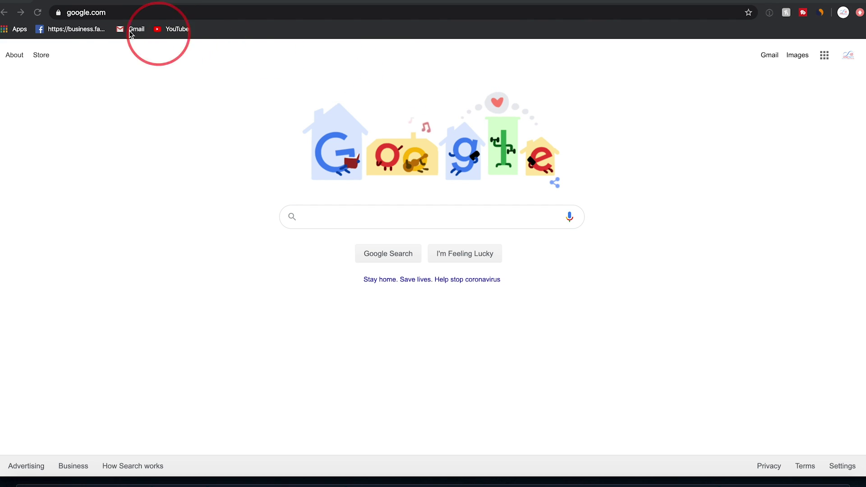
Go to classroom.google.com in Chrome.
click(114, 13)
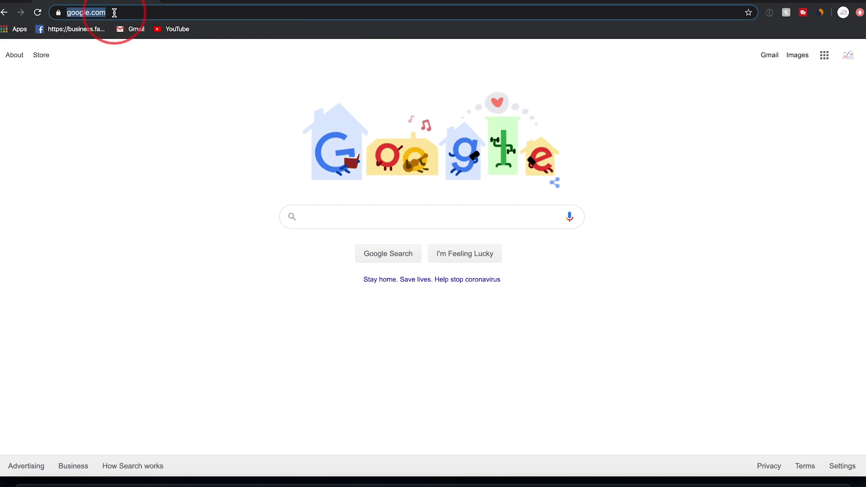
text(classroom.google.com)
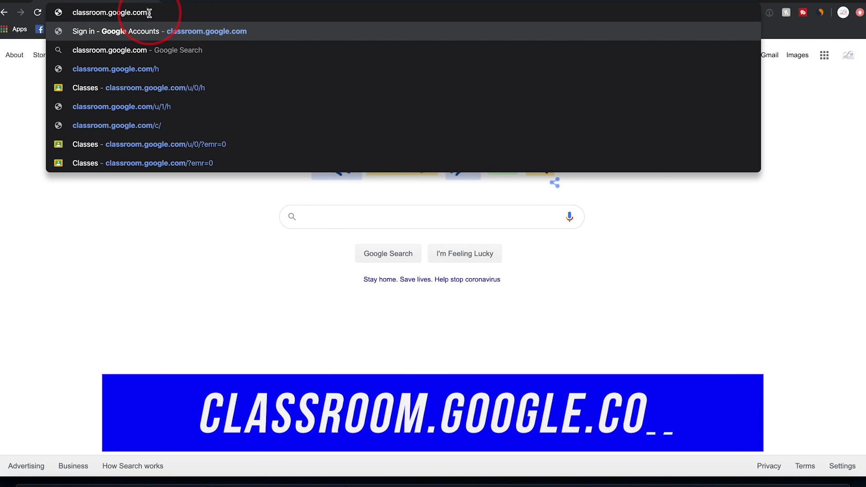
key(Return)
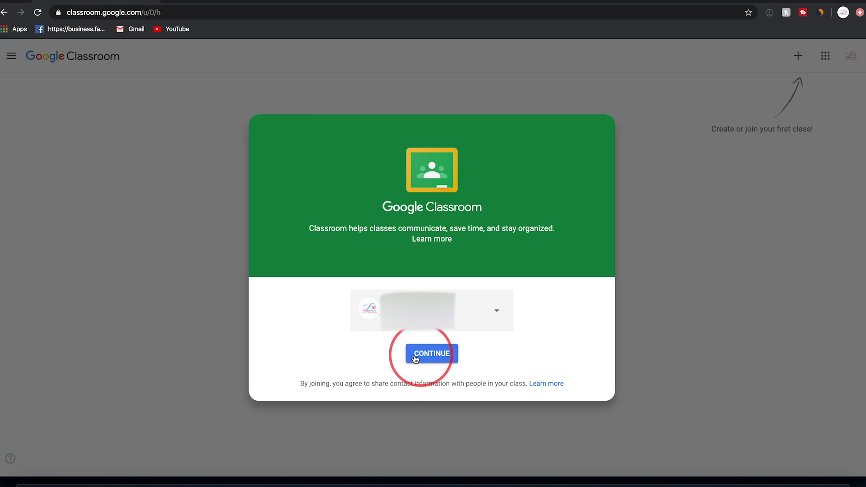
Continue into Classroom with the account and bring up the join-or-create class menu, backing out of Join class.
click(422, 354)
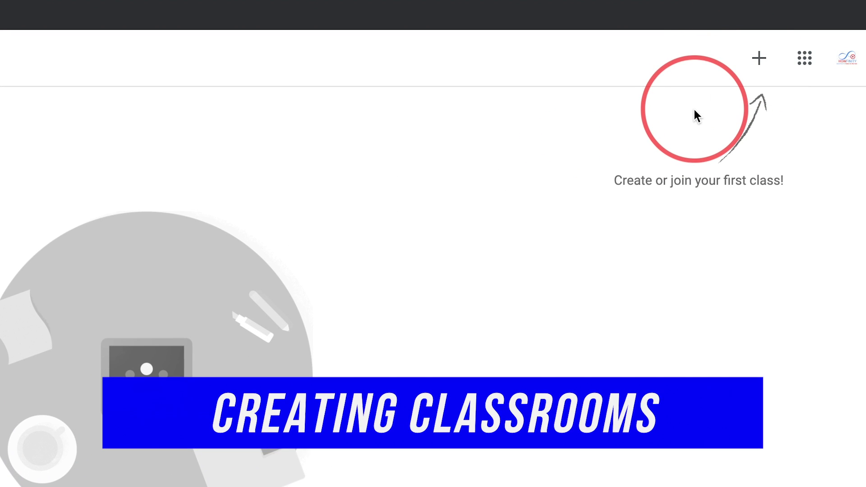
click(760, 58)
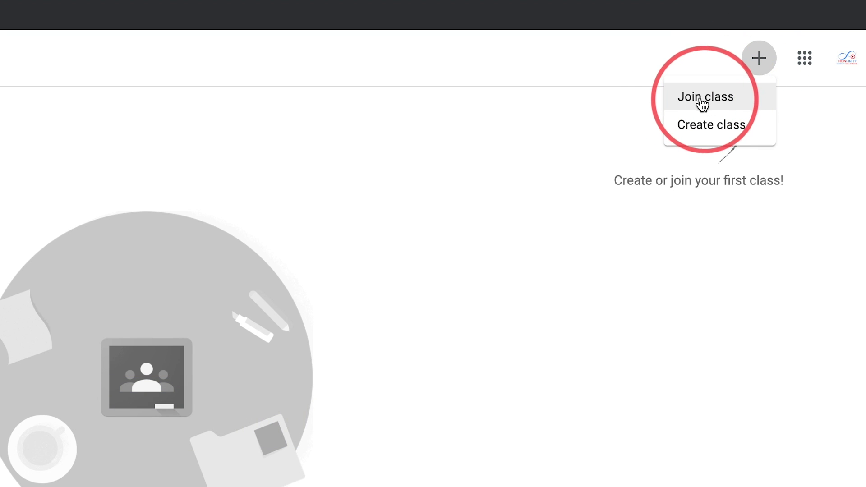
click(702, 101)
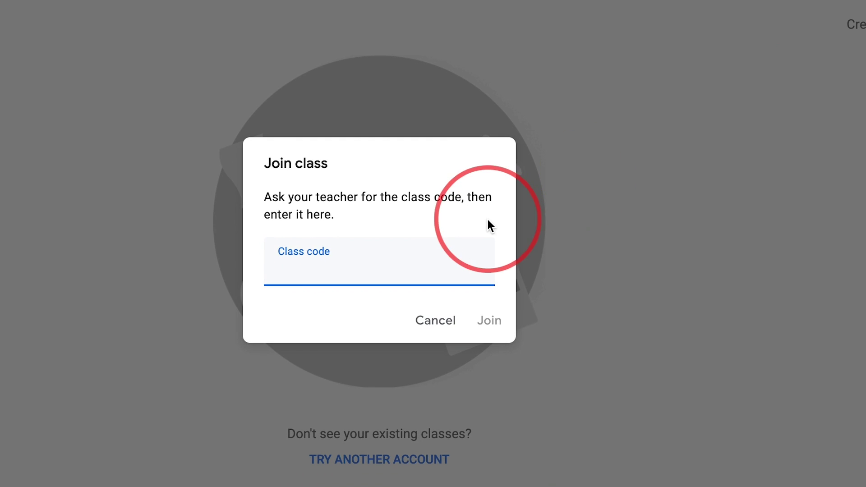
click(435, 330)
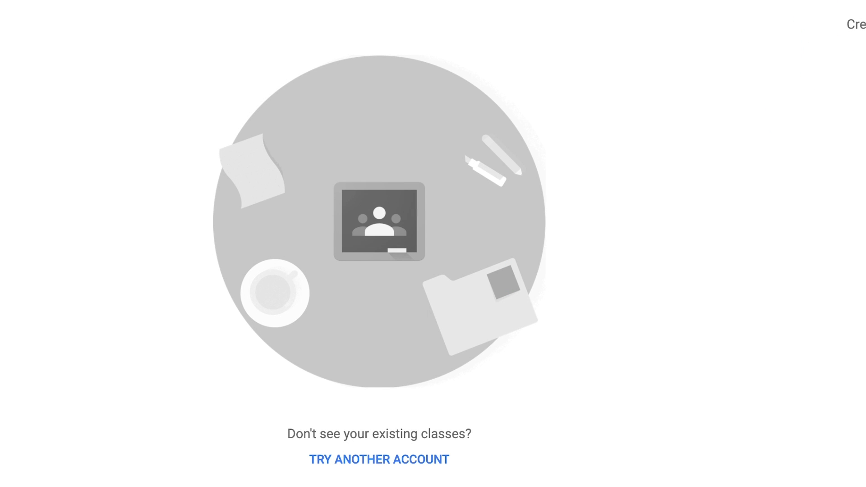
click(798, 58)
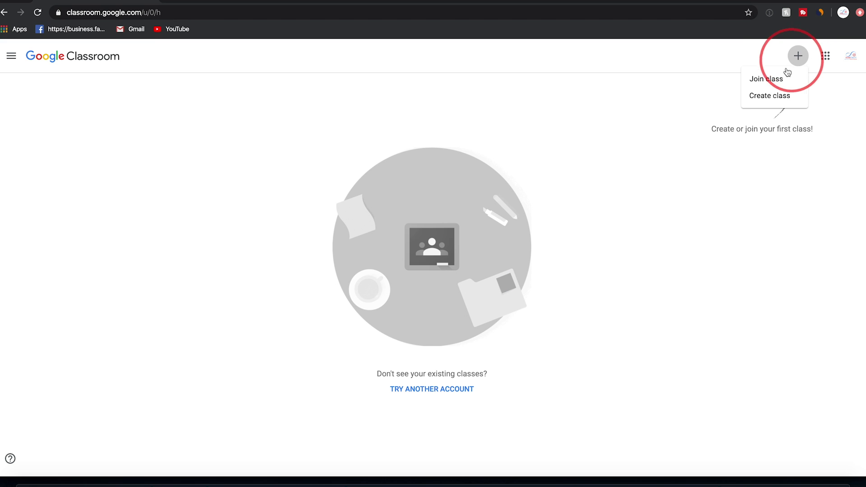
Create a class named Science 101, acknowledging the non-school-use notice.
click(768, 97)
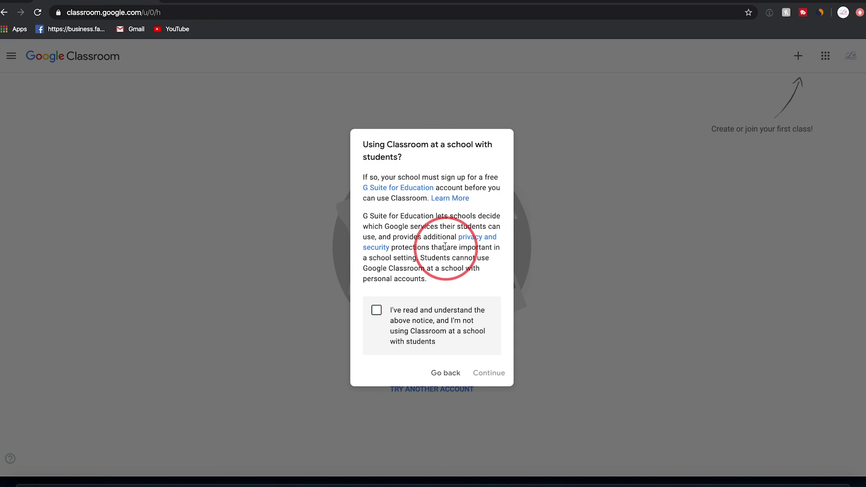
click(416, 310)
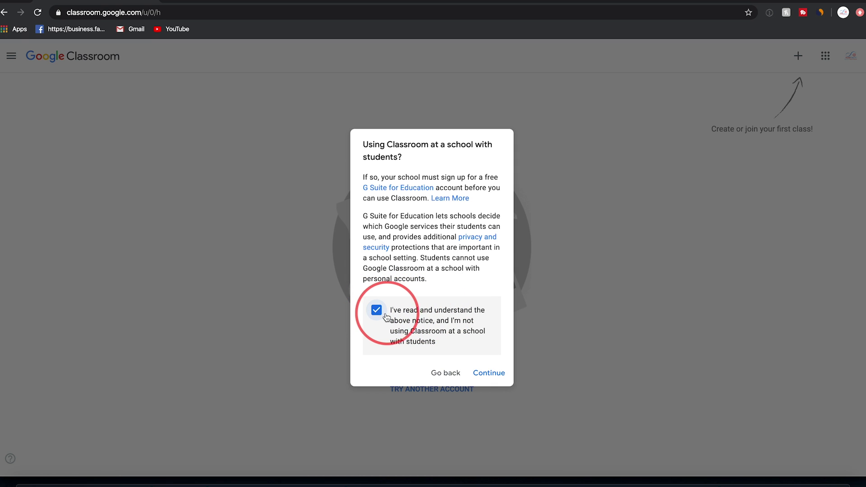
click(490, 374)
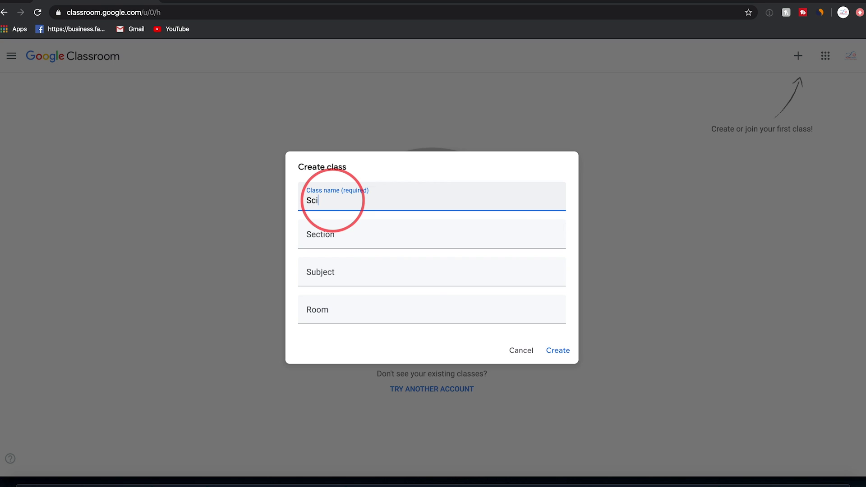
text(101)
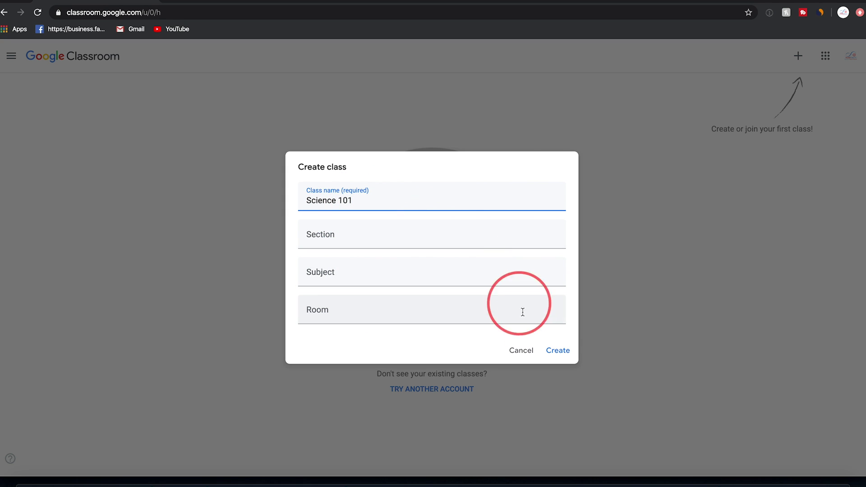
click(555, 352)
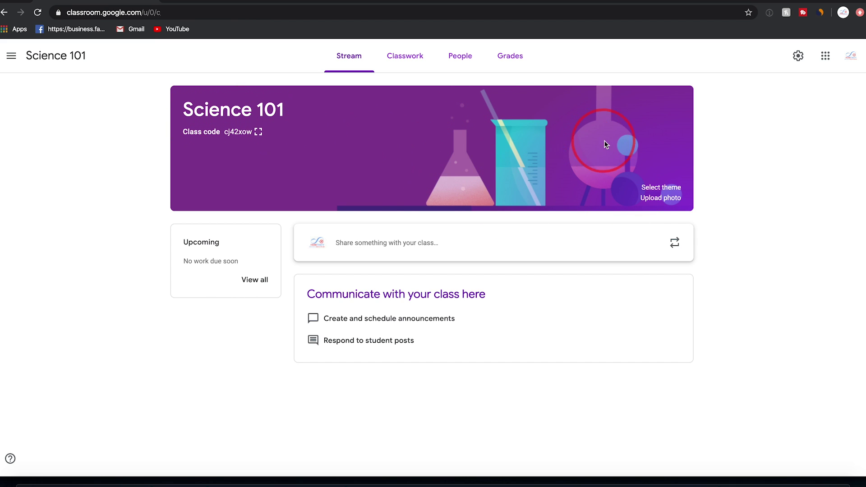
Apply the blue magnet-and-rocket Math & Science theme to the Science 101 banner.
click(653, 188)
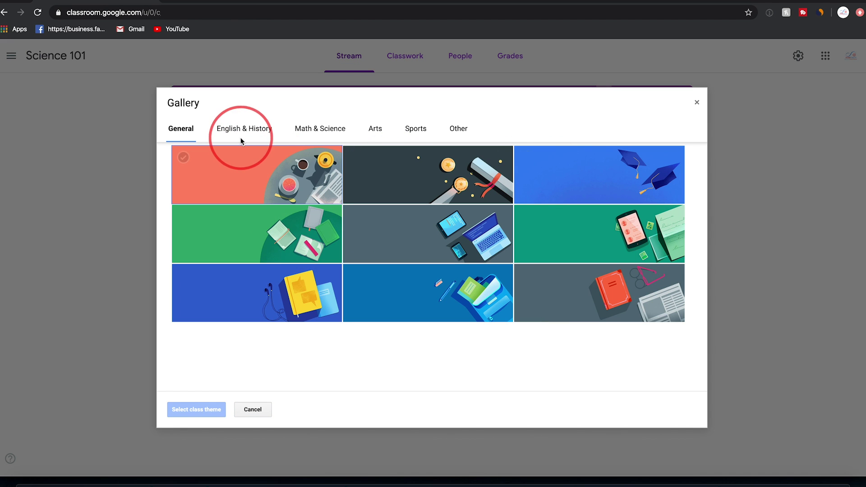
click(297, 133)
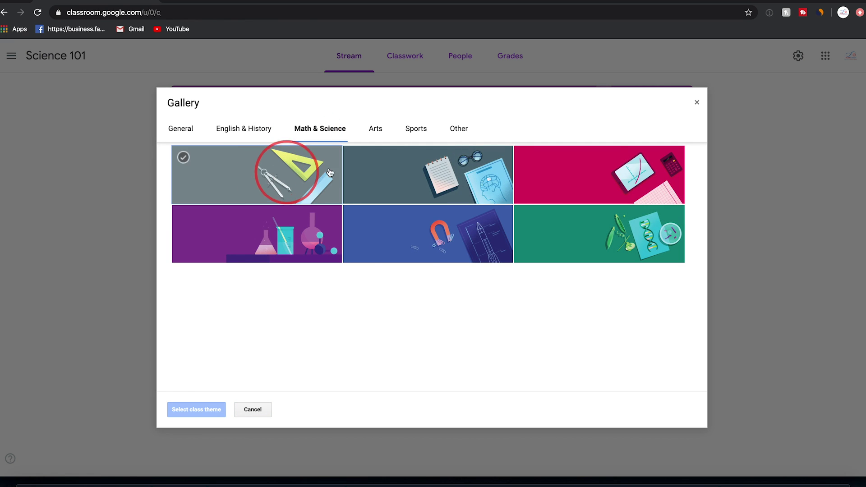
click(612, 239)
click(611, 239)
click(469, 239)
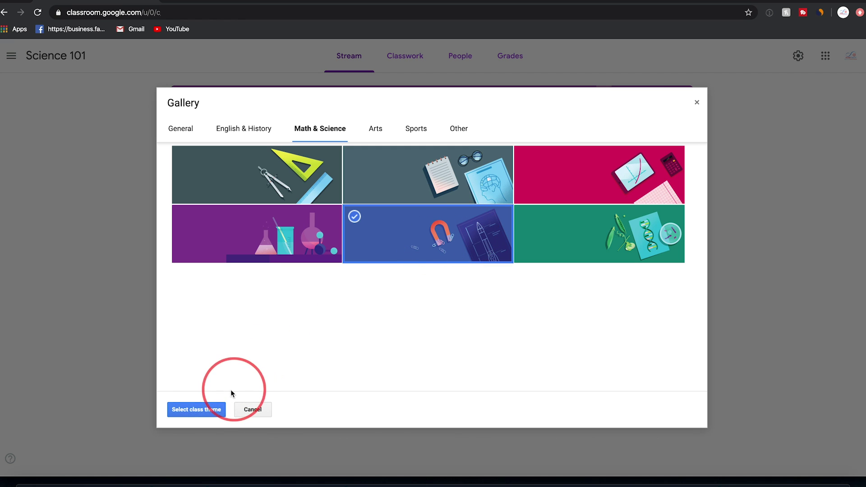
click(196, 410)
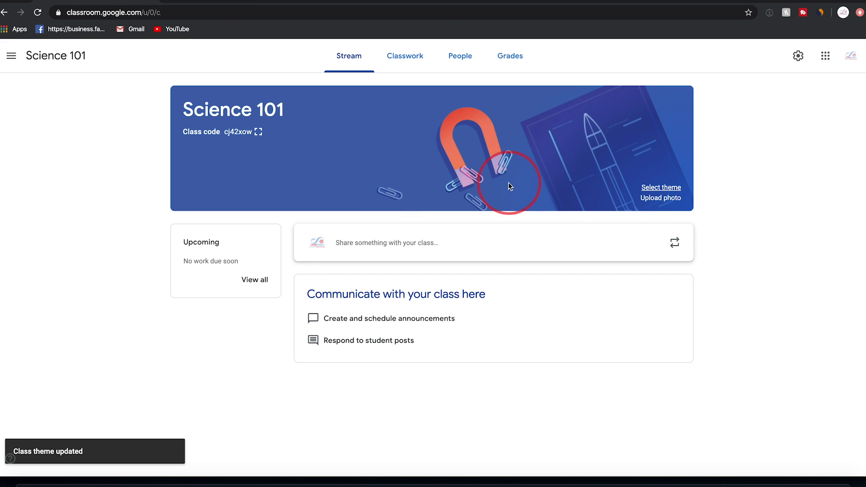
From the classes overview, create a second class named Math 101.
click(11, 58)
click(38, 61)
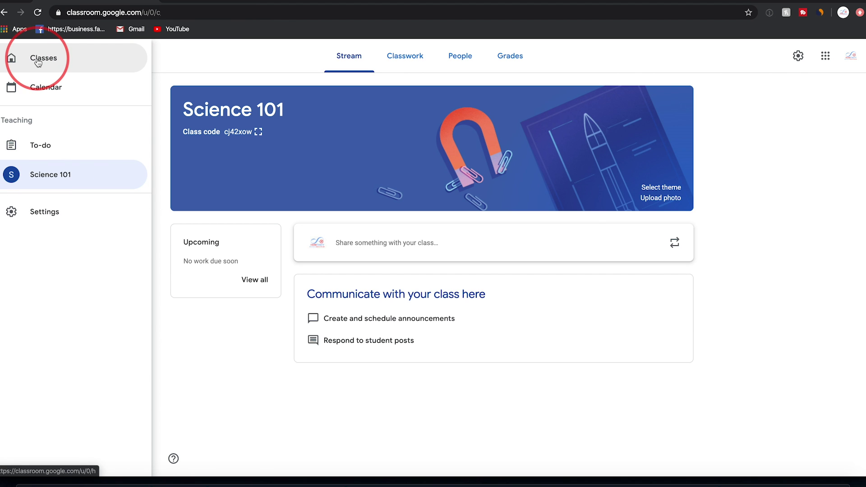
click(55, 61)
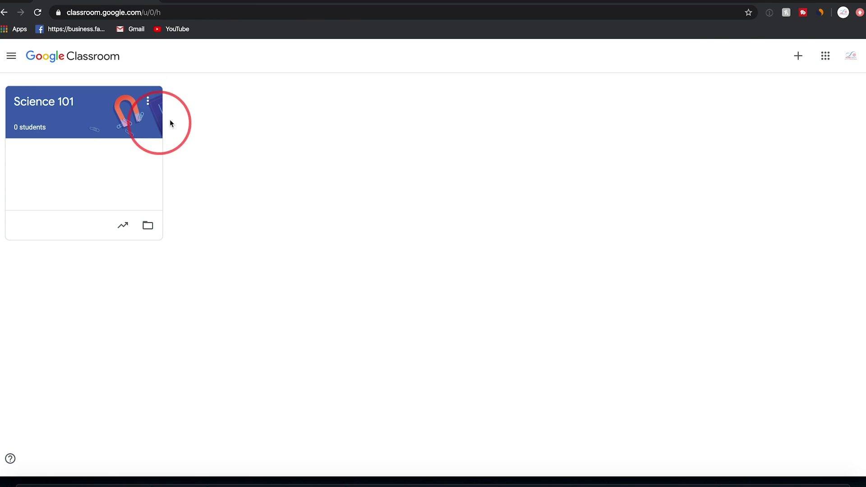
click(799, 57)
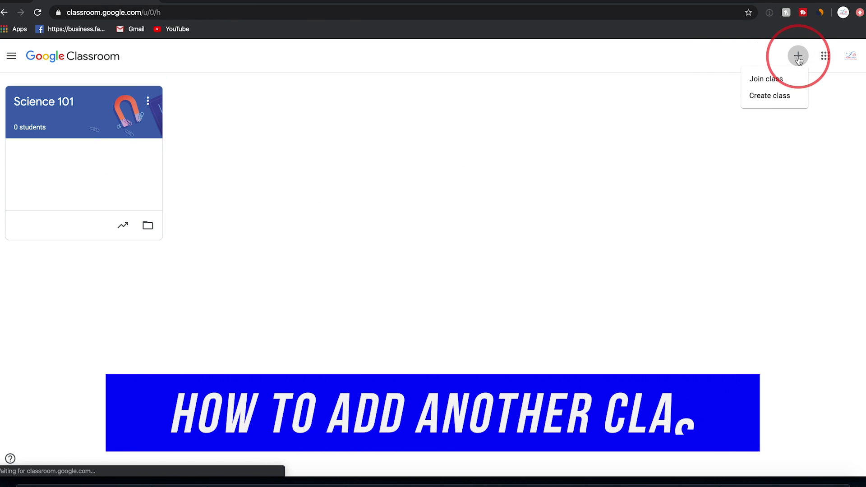
click(768, 95)
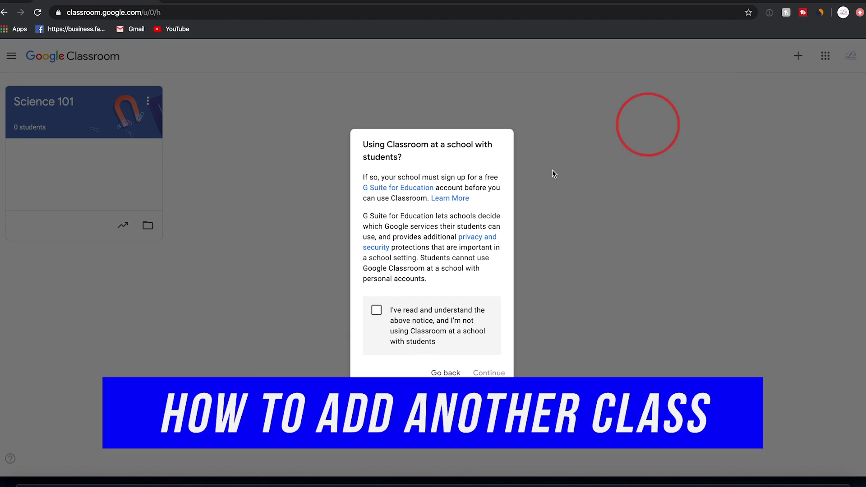
click(377, 310)
click(491, 378)
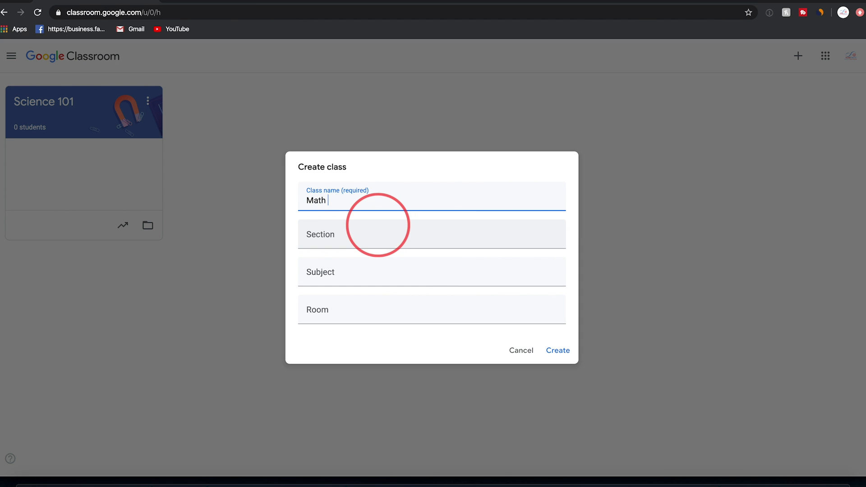
click(560, 351)
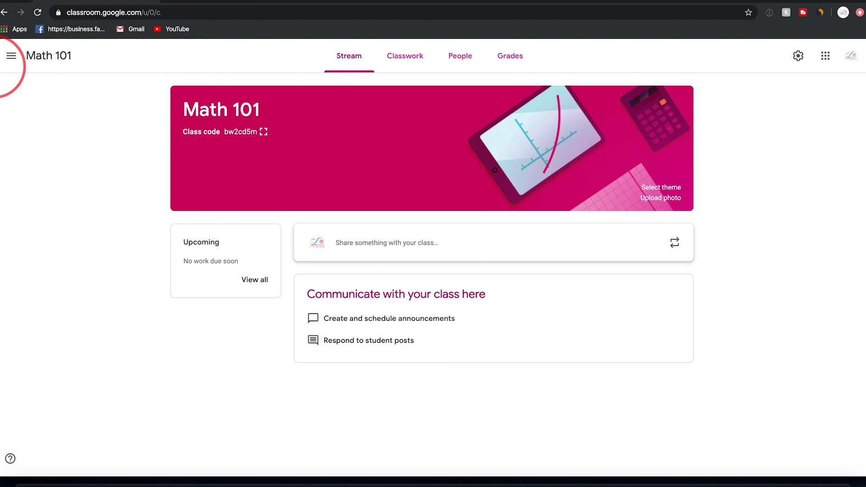
Open the Math 101 class from the overview, leaving its class details unchanged.
click(11, 55)
click(48, 65)
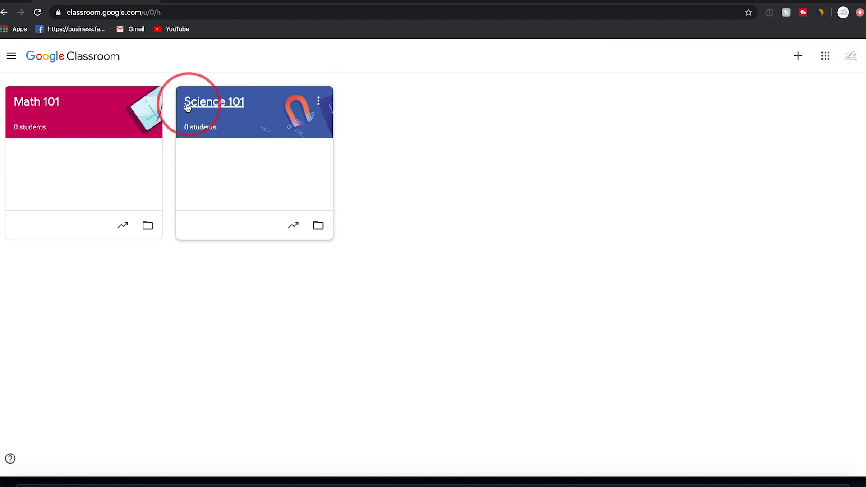
click(148, 104)
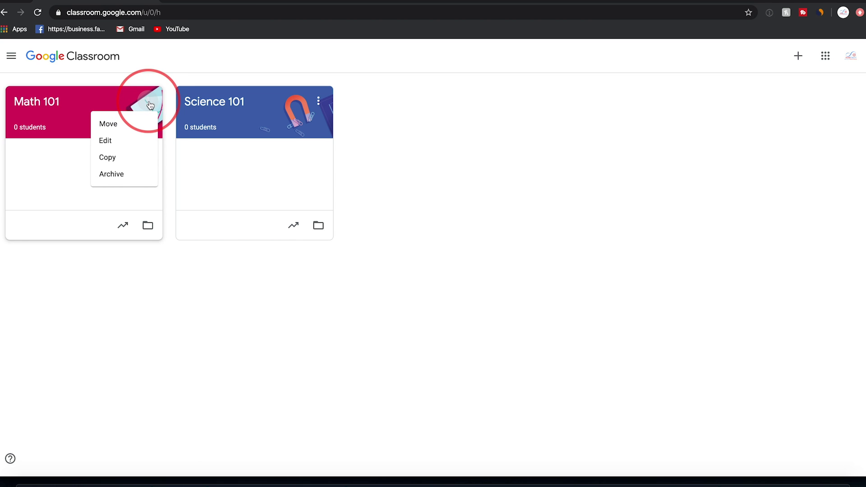
click(106, 141)
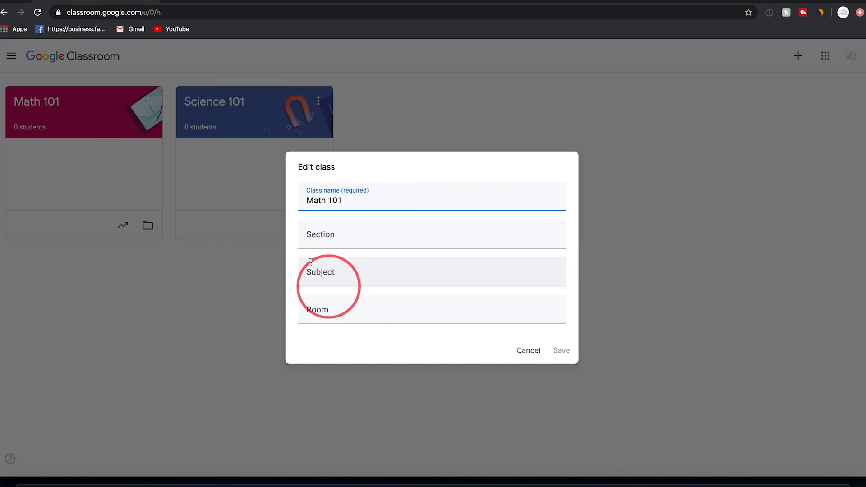
click(528, 352)
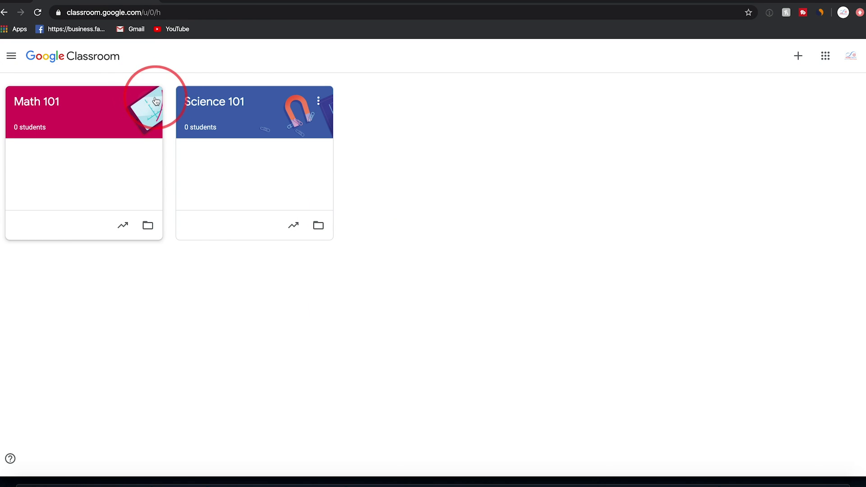
click(148, 102)
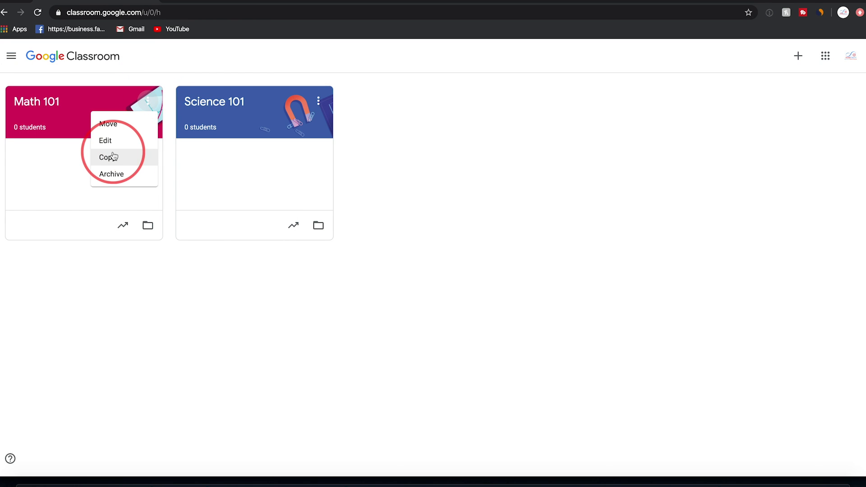
click(179, 111)
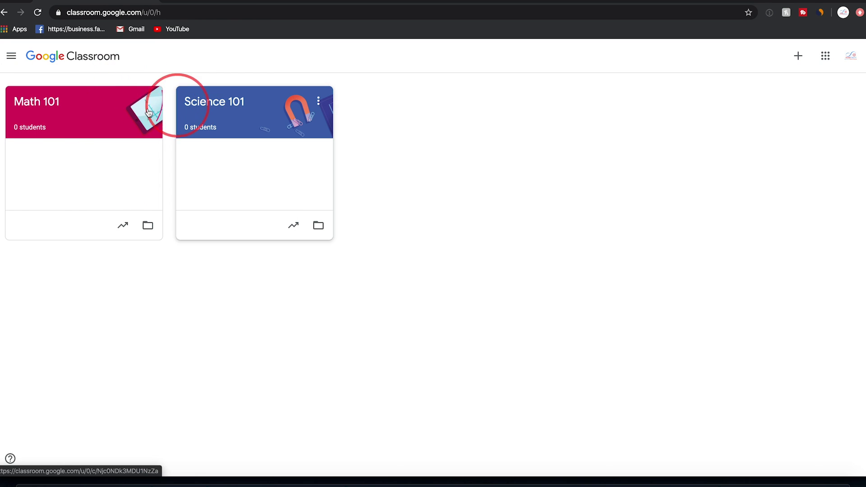
click(76, 119)
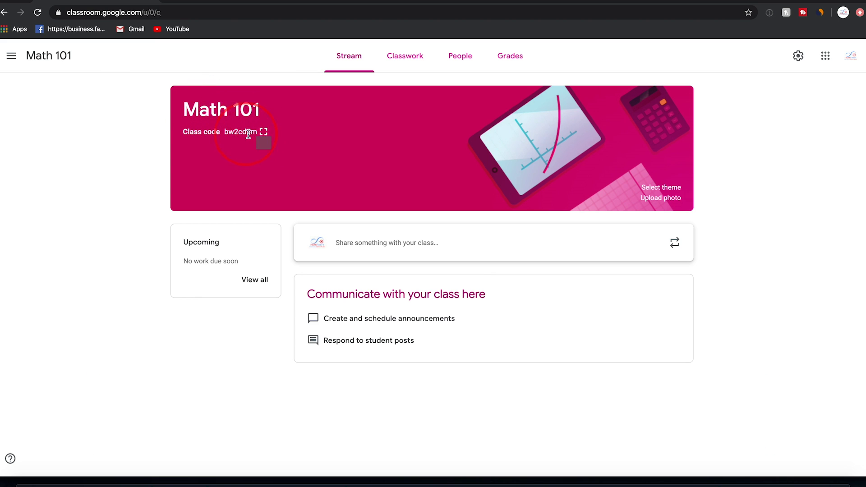
Copy the Math 101 class code from its full-size display, then view the People page.
click(264, 132)
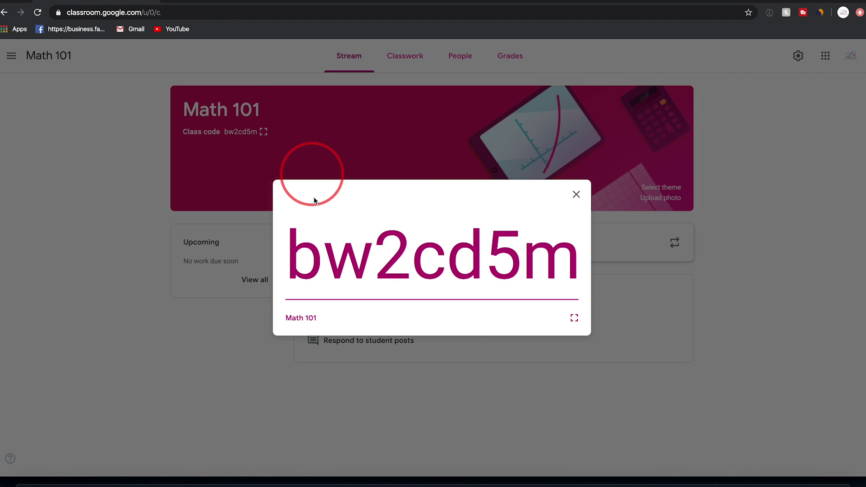
drag(292, 266, 561, 268)
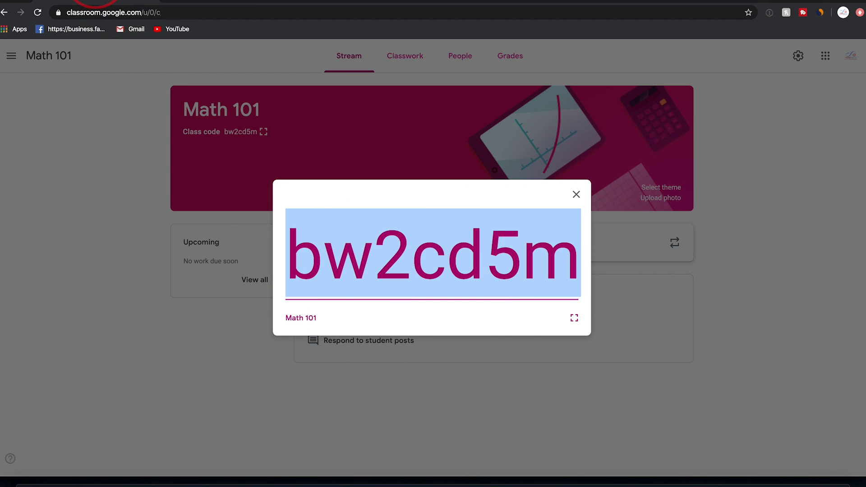
click(93, 2)
click(98, 27)
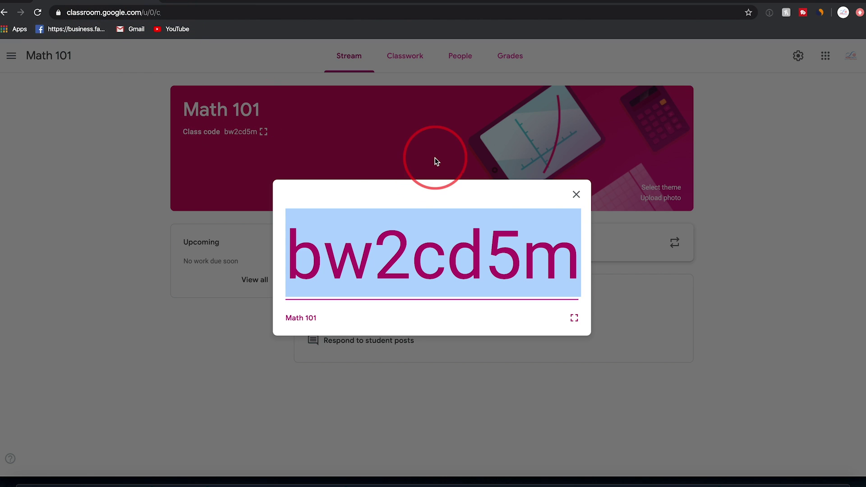
click(577, 194)
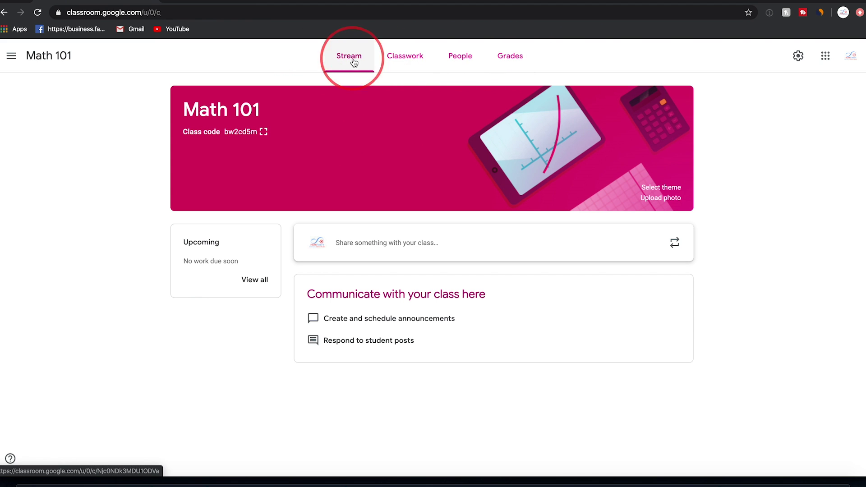
click(460, 62)
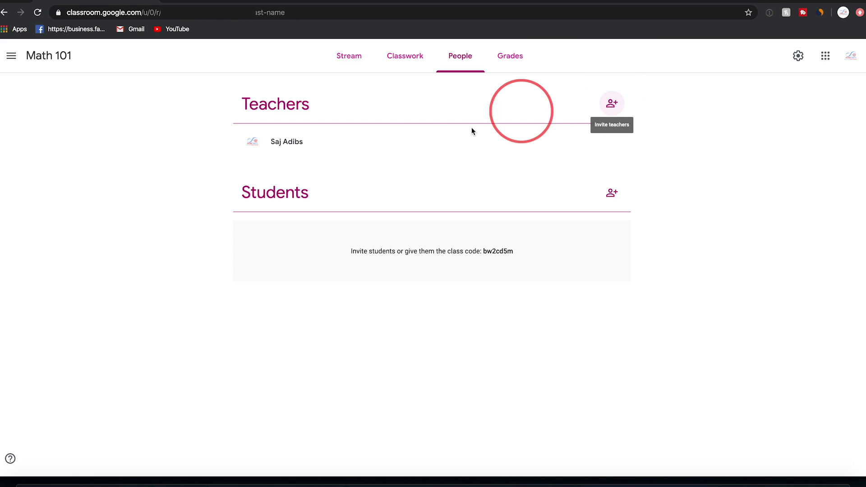
Join Math 101 as the student via the invitation email and view the class members.
click(607, 197)
click(380, 192)
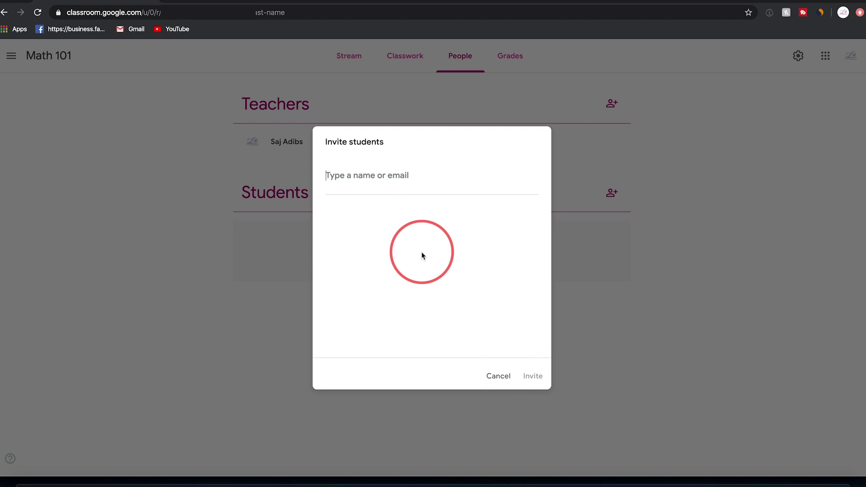
key(Escape)
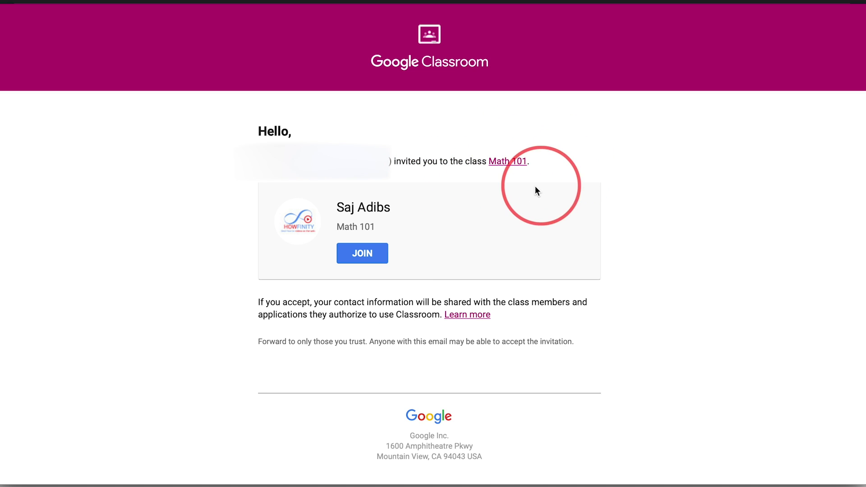
click(359, 255)
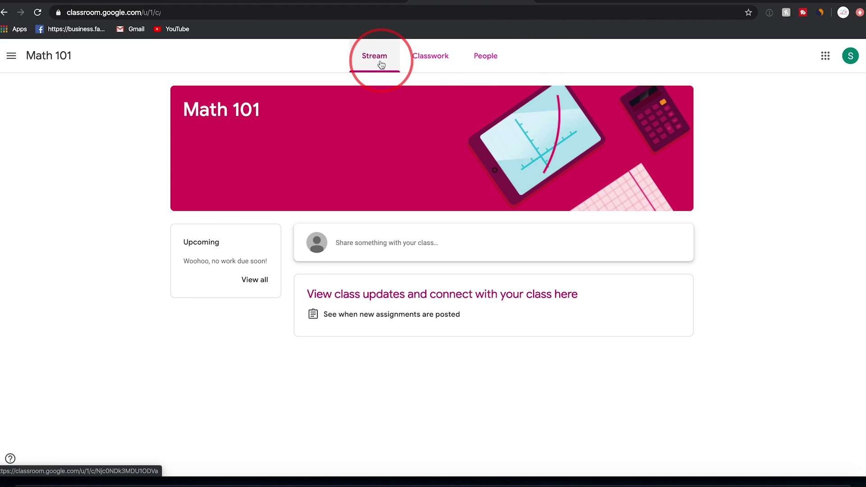
click(487, 58)
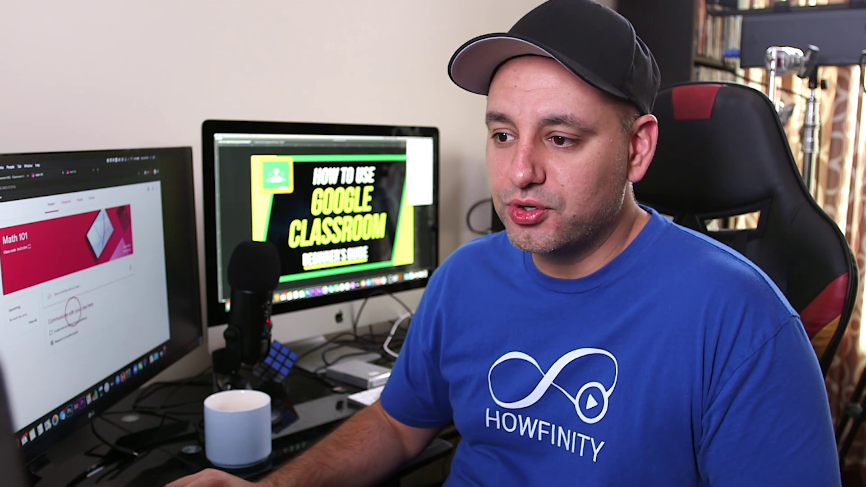
Return to the Math 101 Stream and start a new class announcement.
click(403, 67)
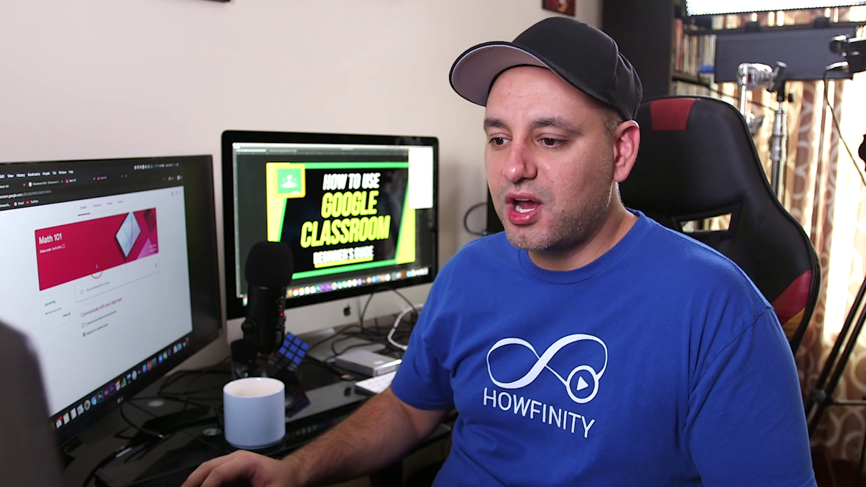
click(369, 252)
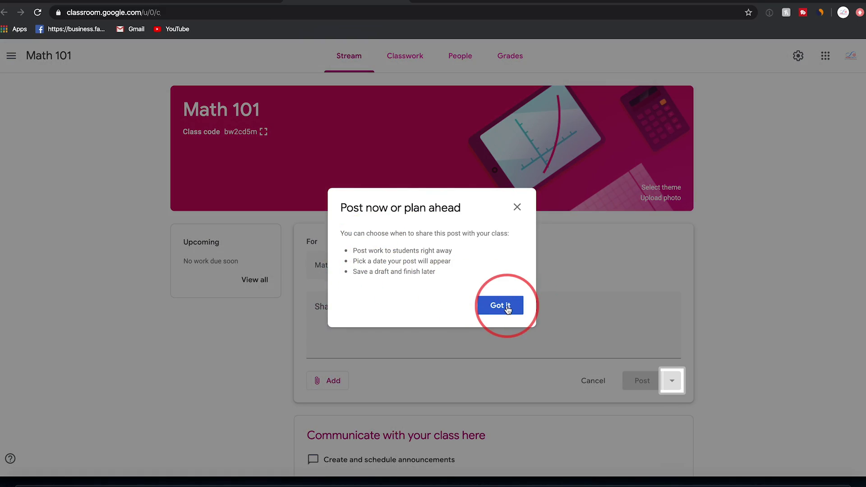
Write the announcement 'Welcome to Math 101!', browsing the Post and Add options without changes.
click(500, 306)
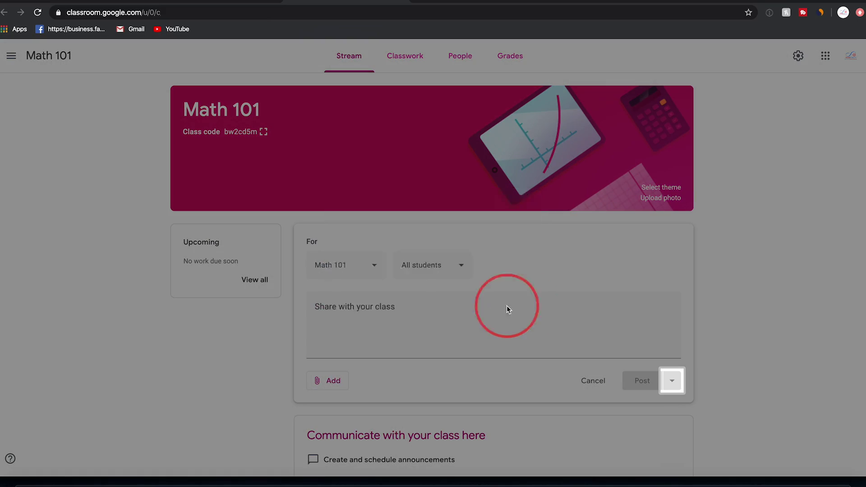
click(384, 309)
text(Welcome to Math 101!)
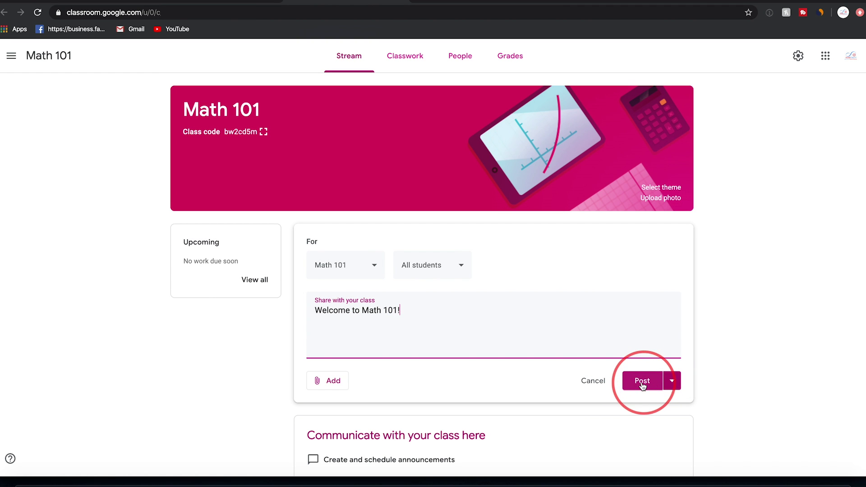
click(673, 383)
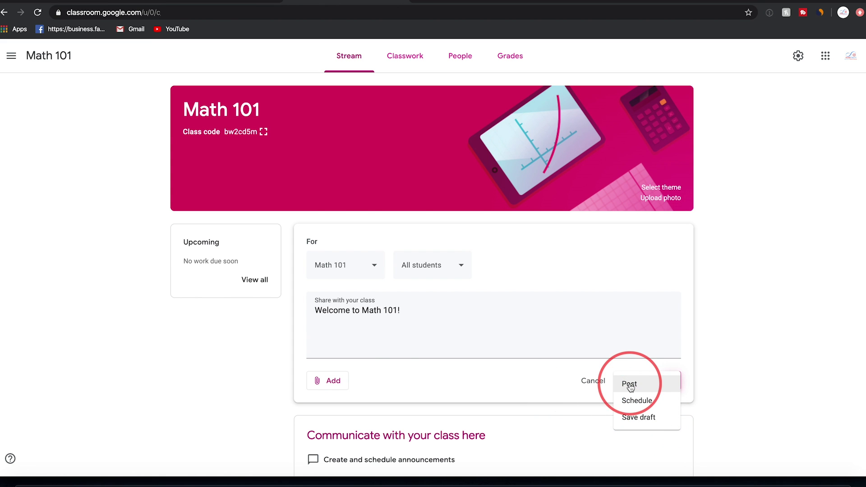
click(334, 386)
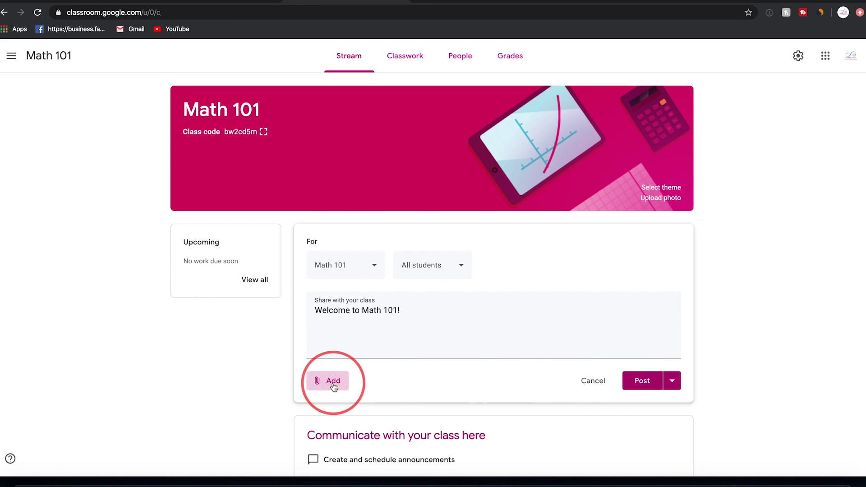
click(334, 386)
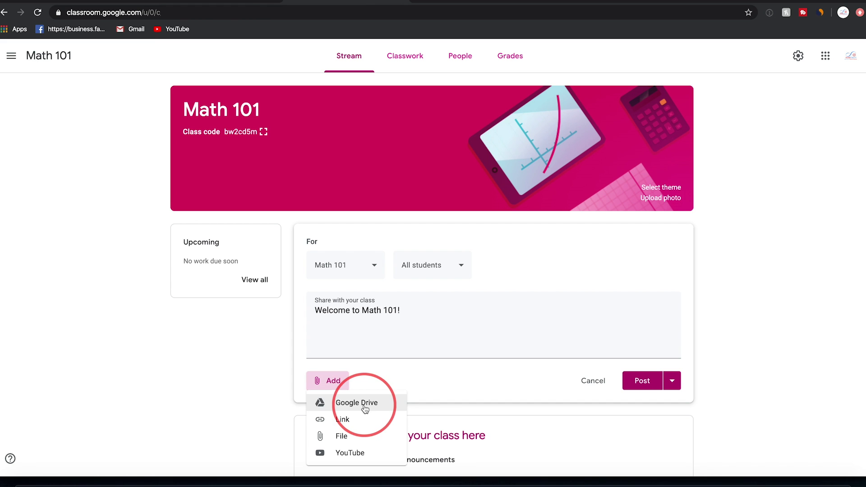
click(422, 392)
Review the student recipients, keeping the student selected.
click(642, 382)
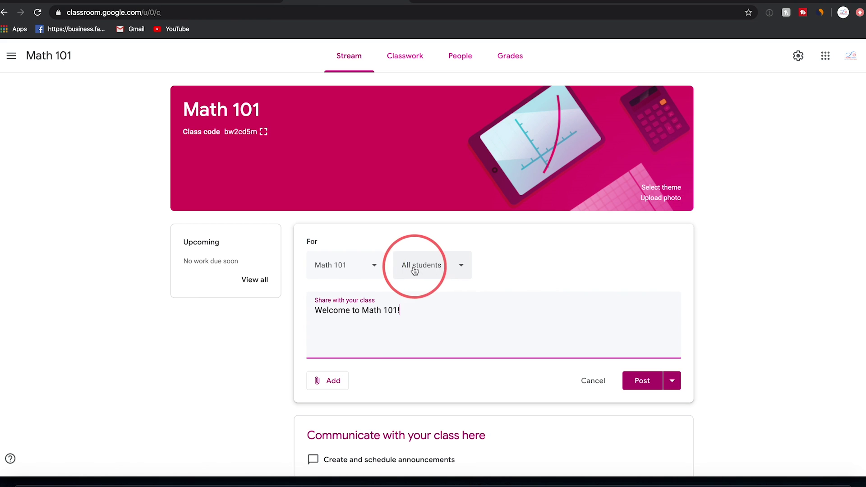
click(415, 267)
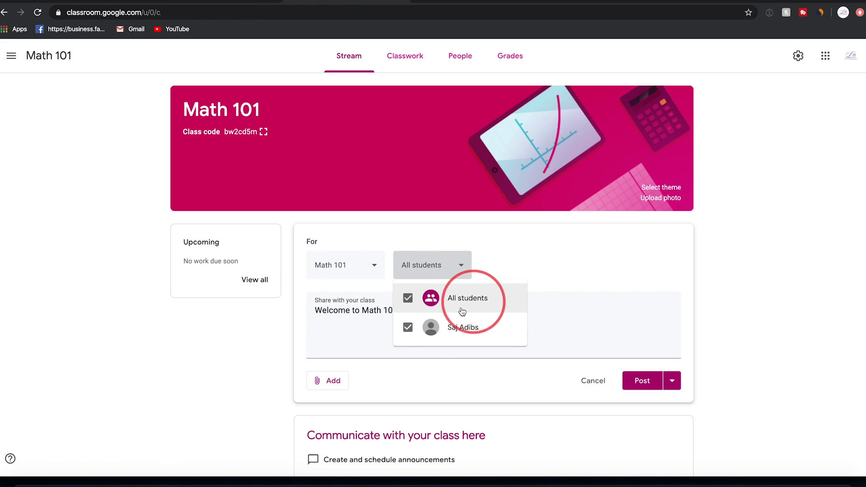
click(408, 299)
click(408, 327)
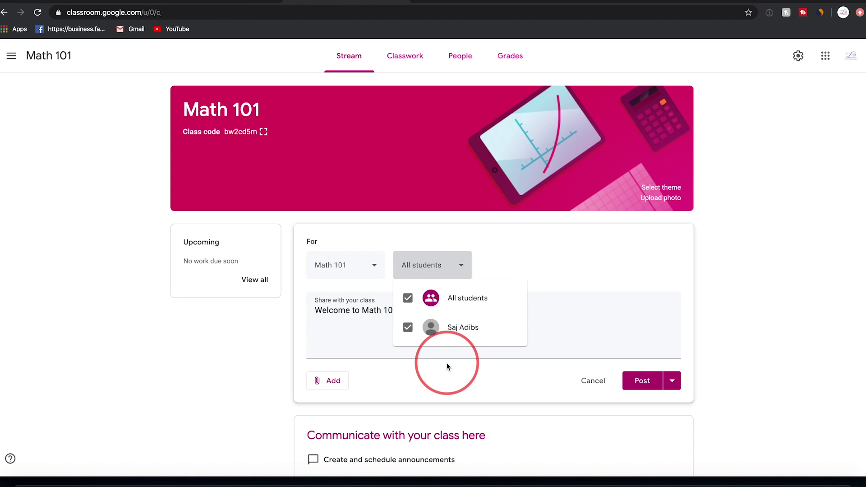
click(457, 269)
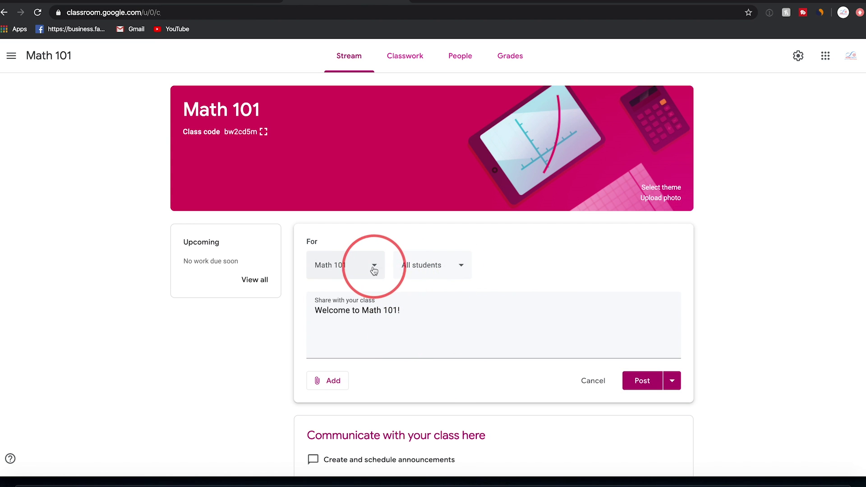
Keep Math 101 as the only class recipient, leaving out Science 101, and post the announcement.
click(373, 270)
click(321, 326)
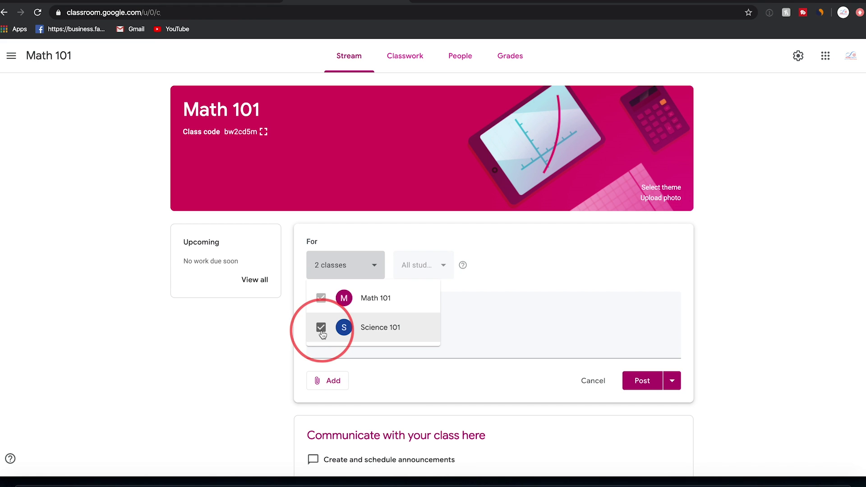
click(321, 329)
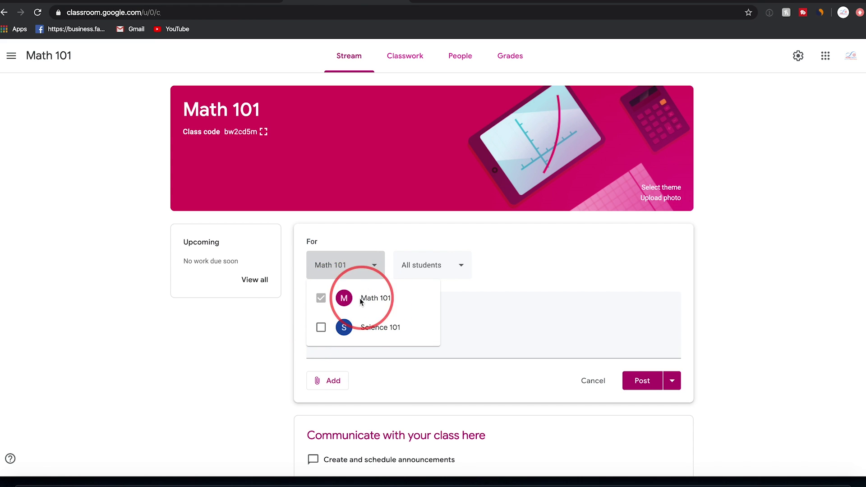
click(525, 307)
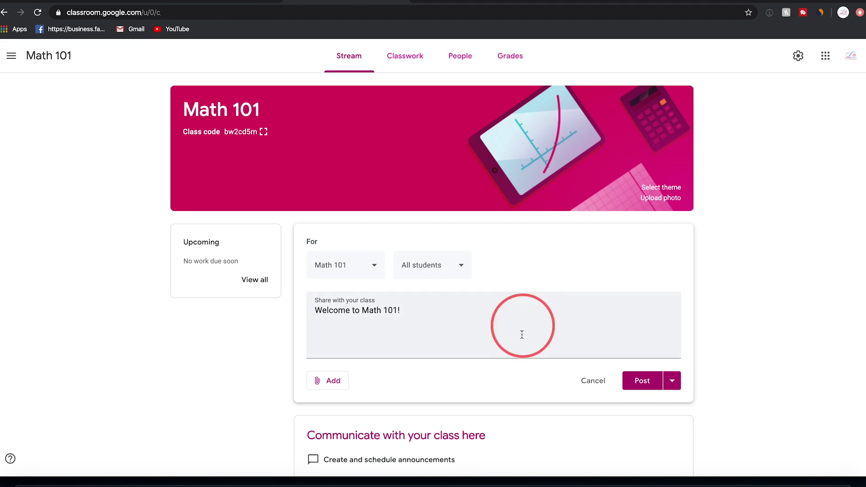
click(641, 383)
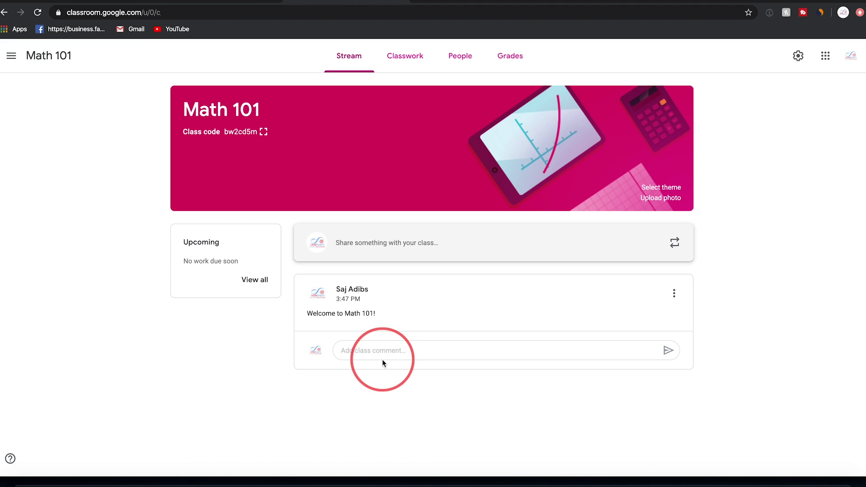
Check Math 101's stream permission in class settings, leaving students allowed to post and comment.
click(798, 57)
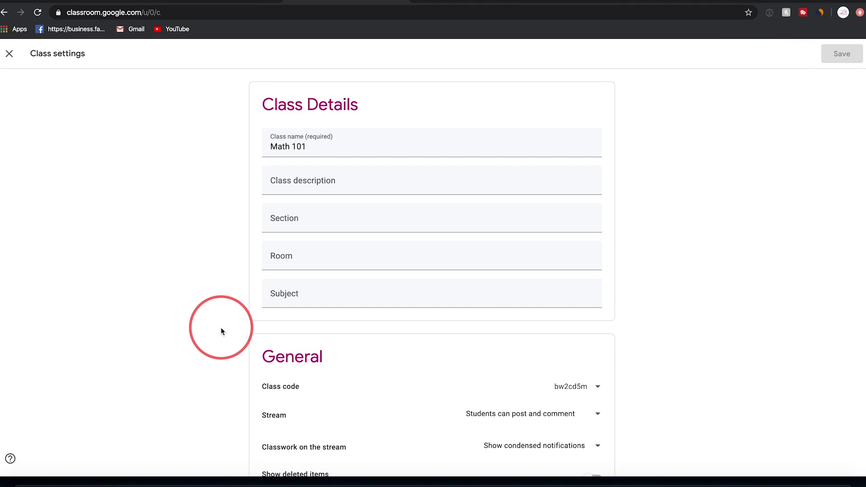
scroll(221, 332, down, 2)
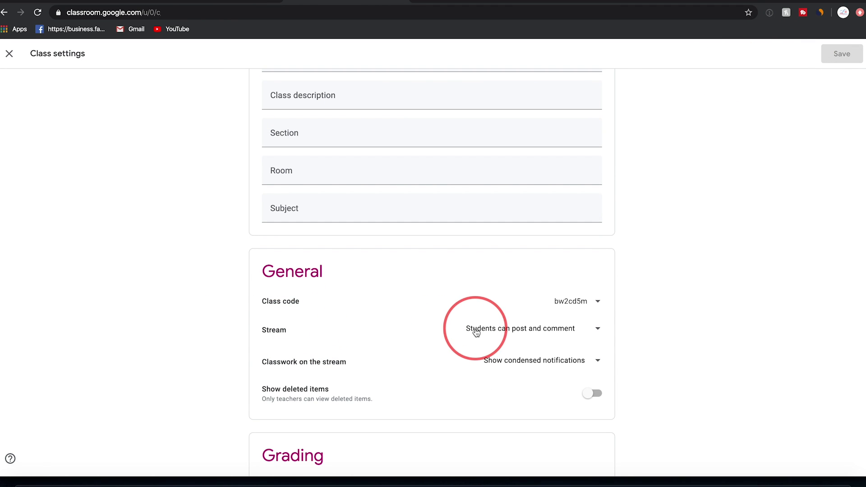
click(550, 333)
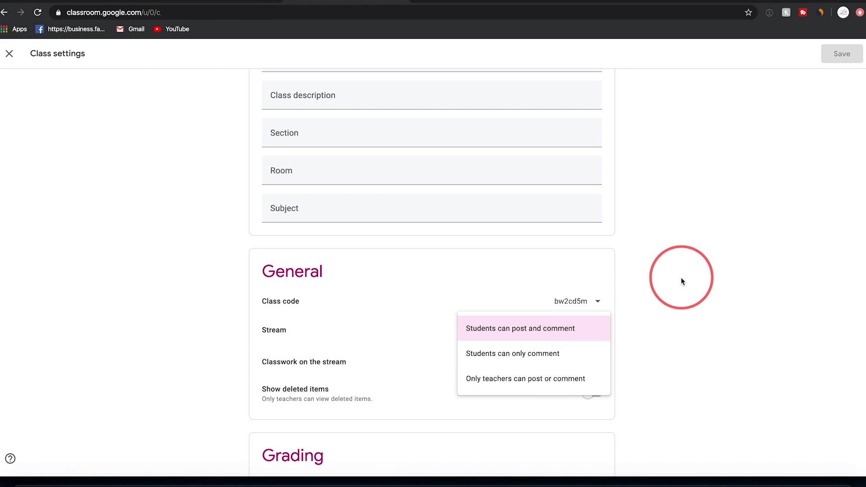
click(702, 302)
scroll(697, 299, up, 2)
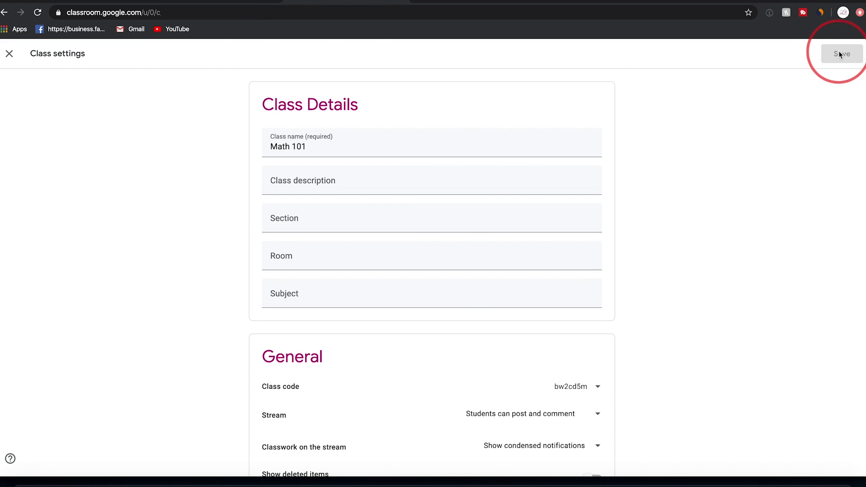
Back on the stream, glance at the welcome post's menu, then go to Math 101's Classwork page.
click(9, 56)
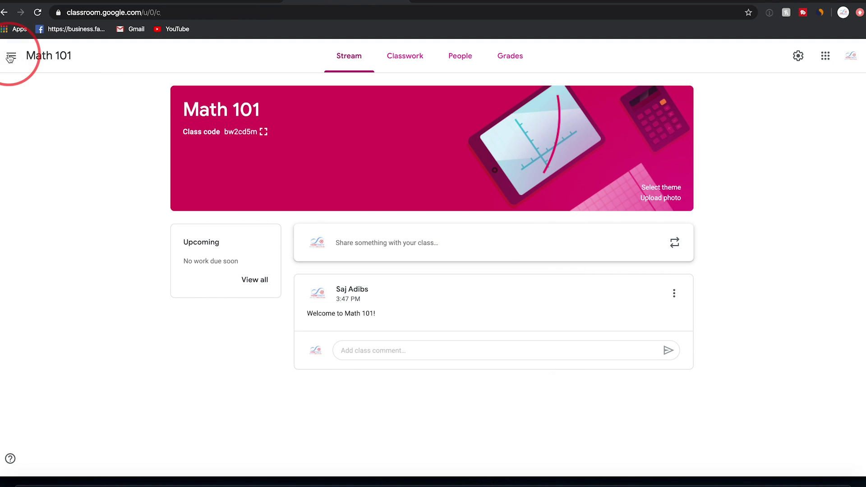
click(674, 294)
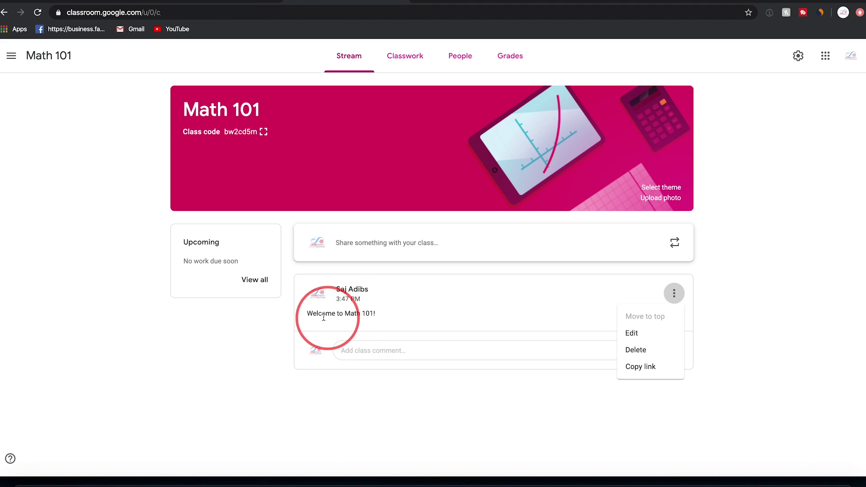
click(266, 329)
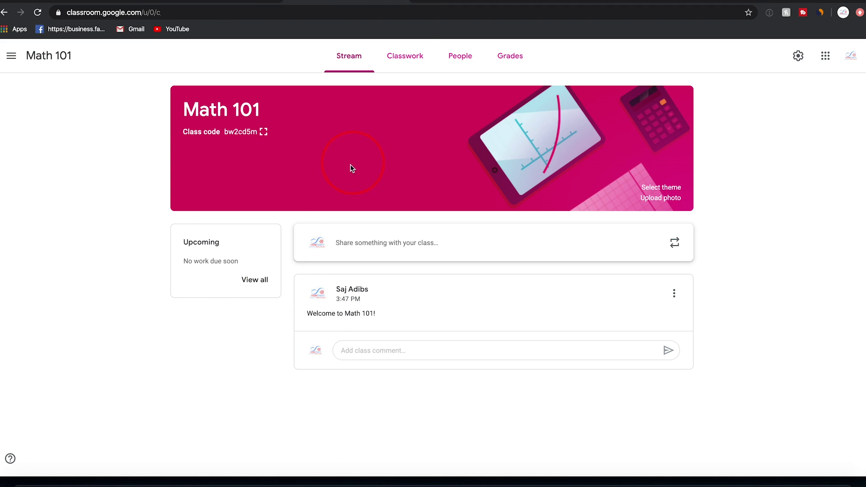
click(406, 62)
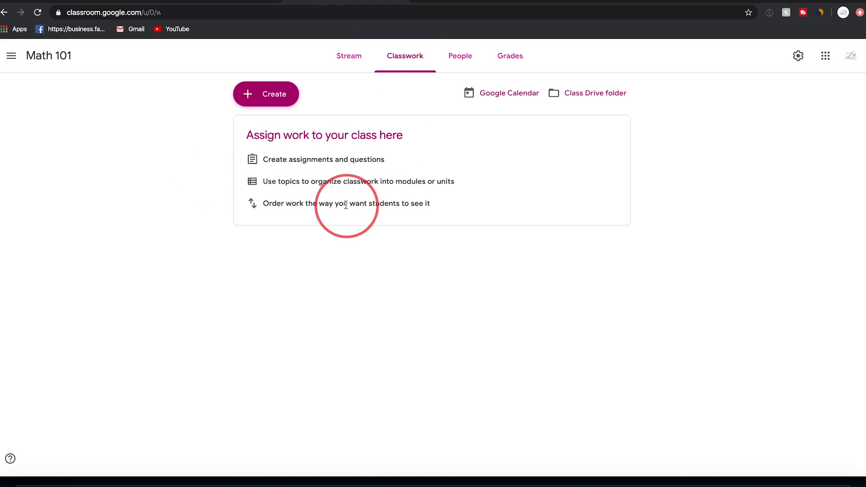
Add a topic named 'algebra' to Math 101's classwork.
click(249, 96)
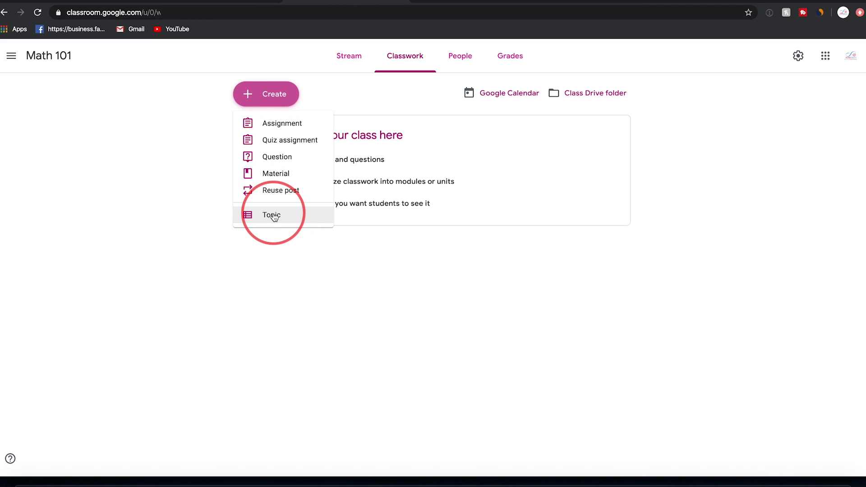
click(273, 216)
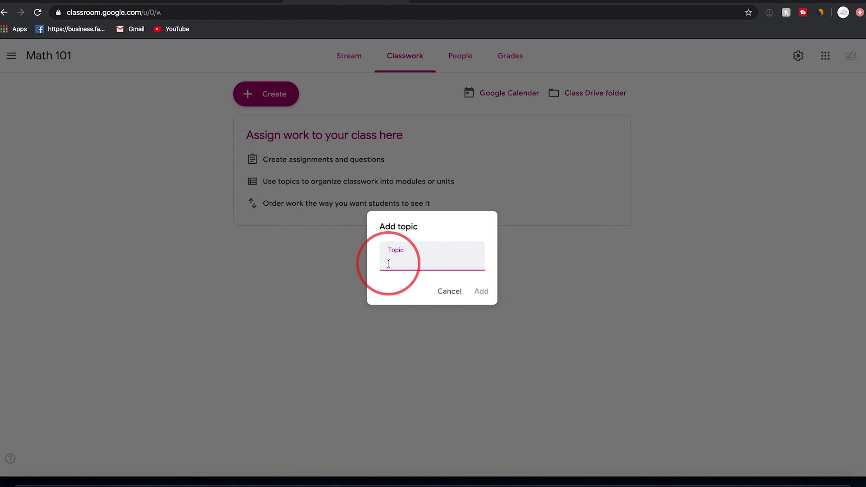
text(algebra)
click(479, 291)
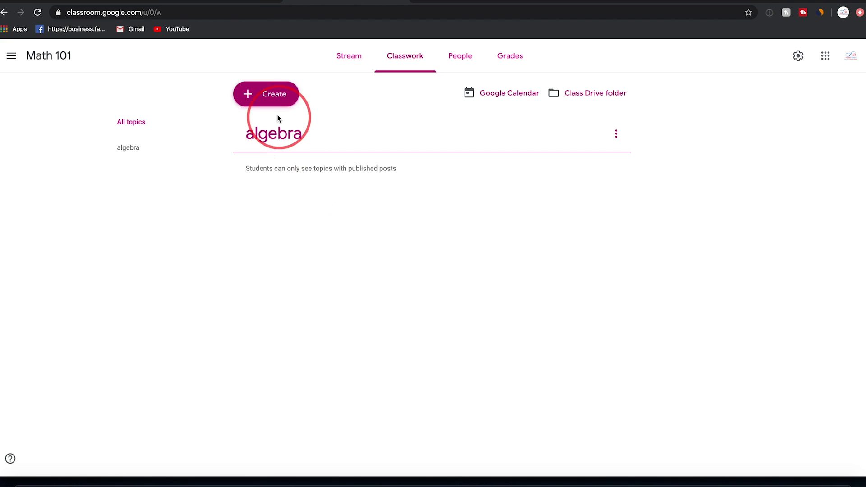
Add a 'Geometry' topic and drag algebra above it.
click(264, 97)
click(272, 213)
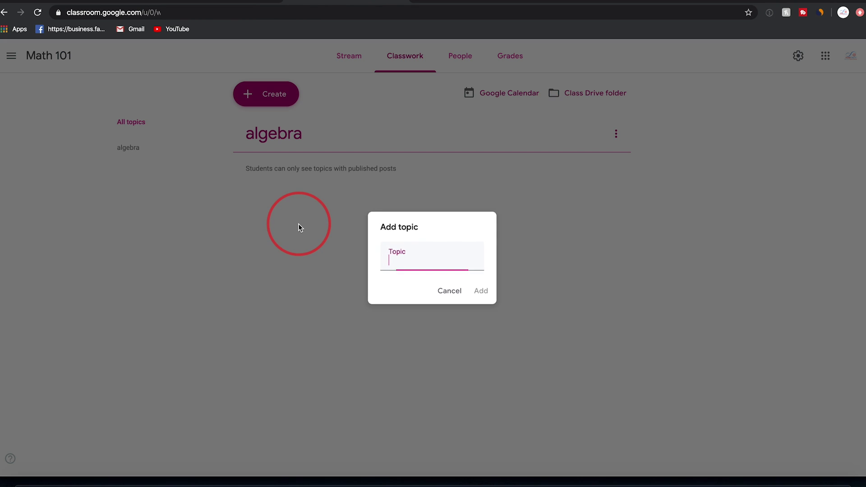
click(399, 262)
text(Geometry)
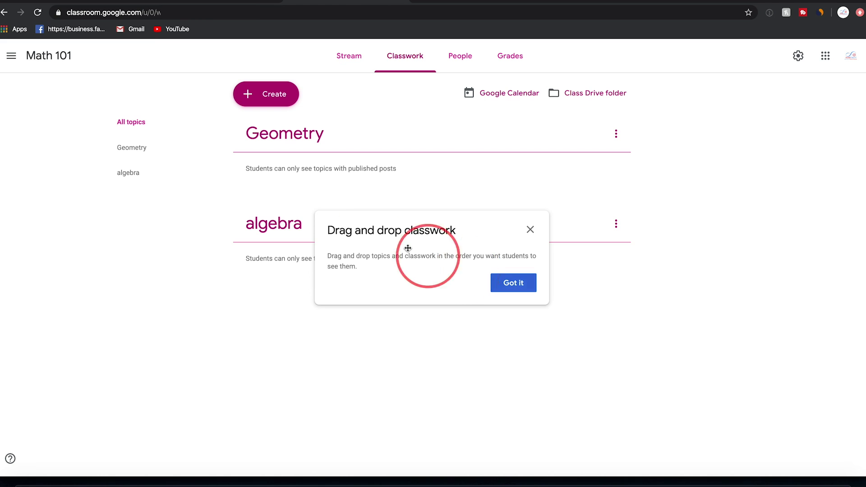
click(498, 284)
drag(273, 224, 267, 131)
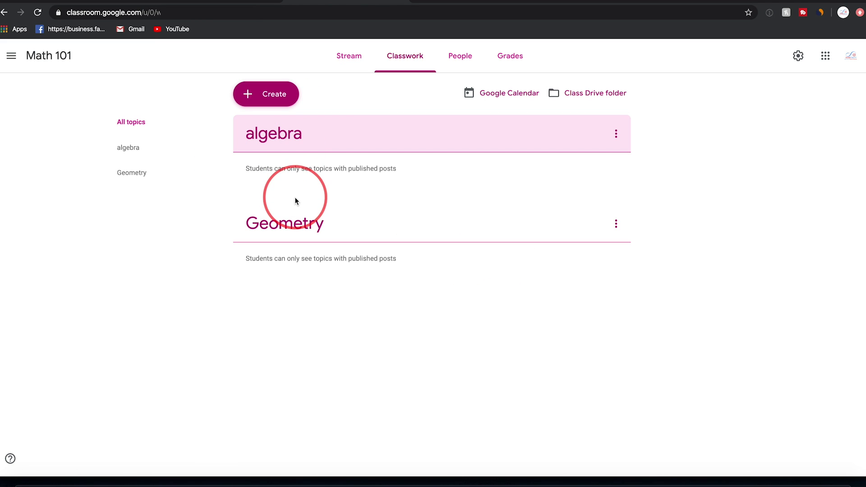
click(266, 95)
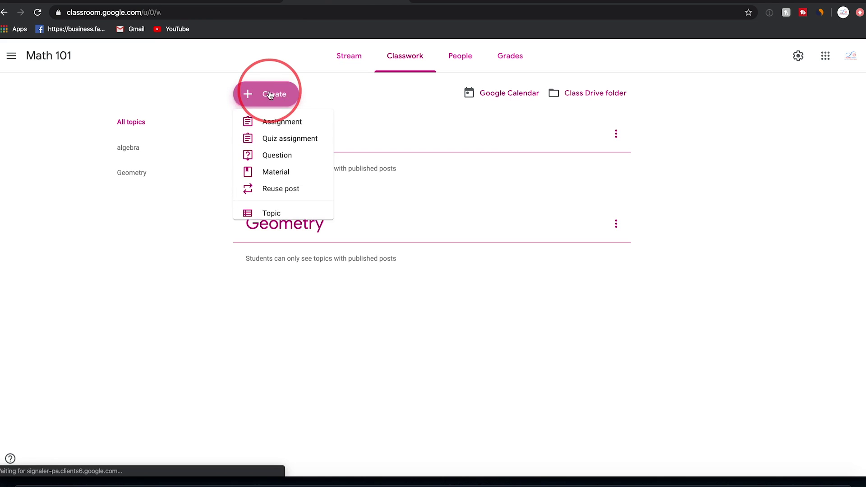
Start an assignment titled 'Quadratic equation' with instructions 'solve these equations.'.
click(281, 126)
click(56, 99)
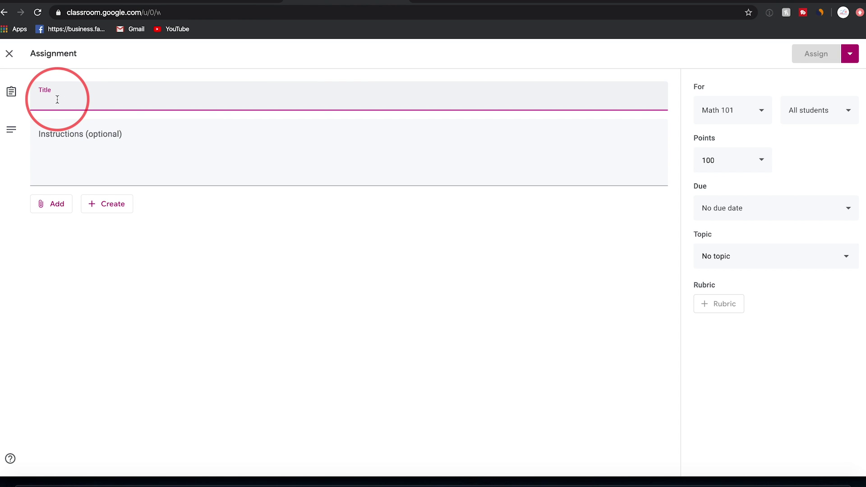
text(Quadratic equation)
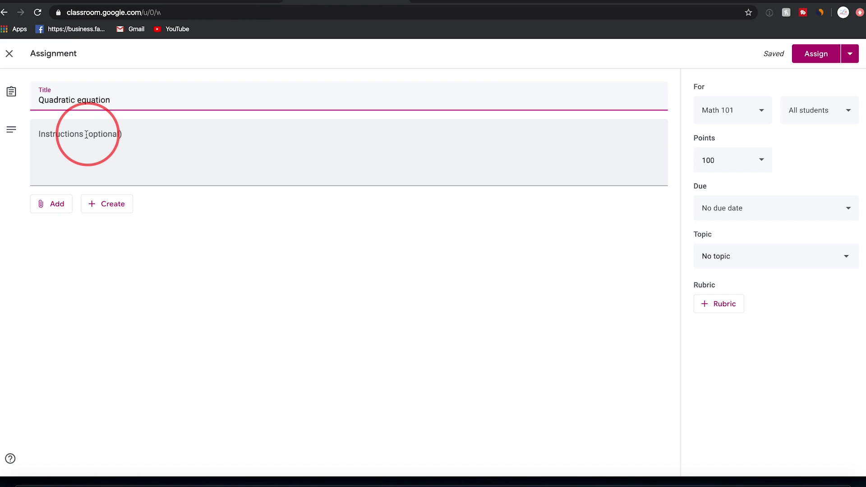
click(87, 135)
text(solve these equations.)
Attach the Math Test sheet from Google Drive, set to make a copy for each student.
click(54, 204)
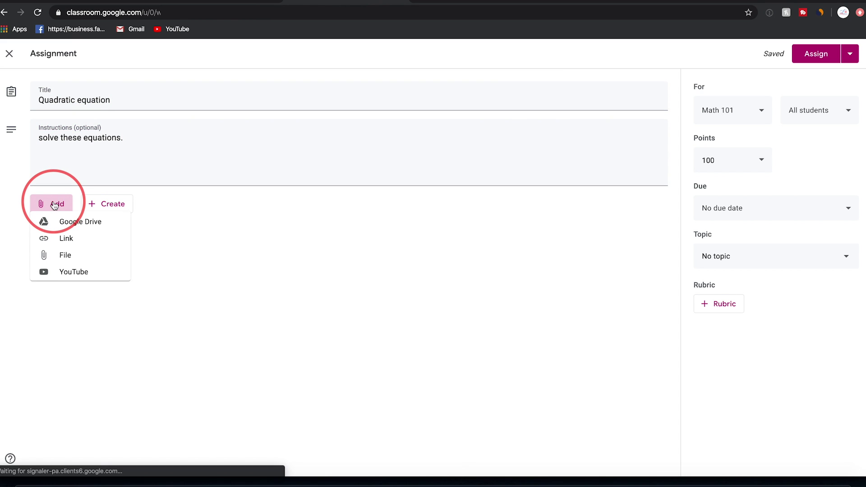
click(72, 229)
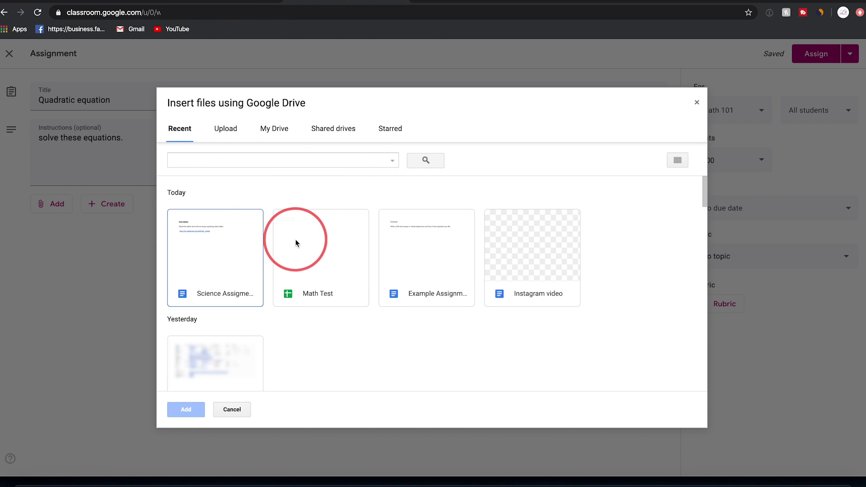
click(324, 273)
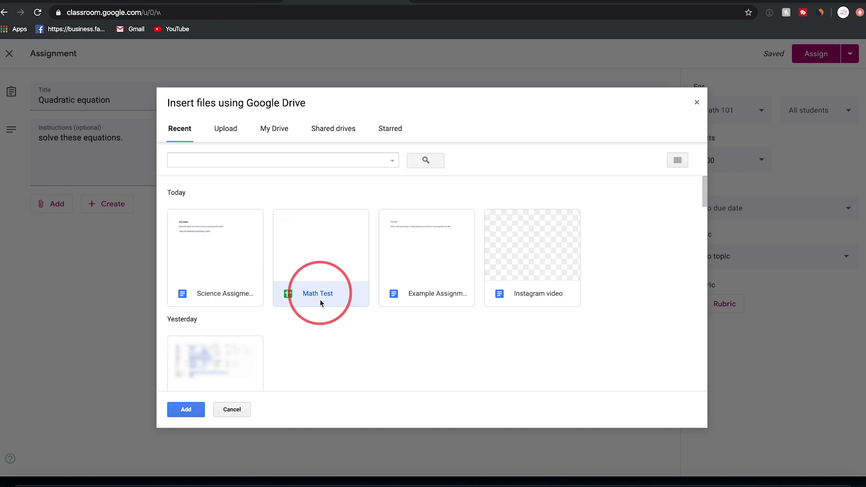
click(183, 410)
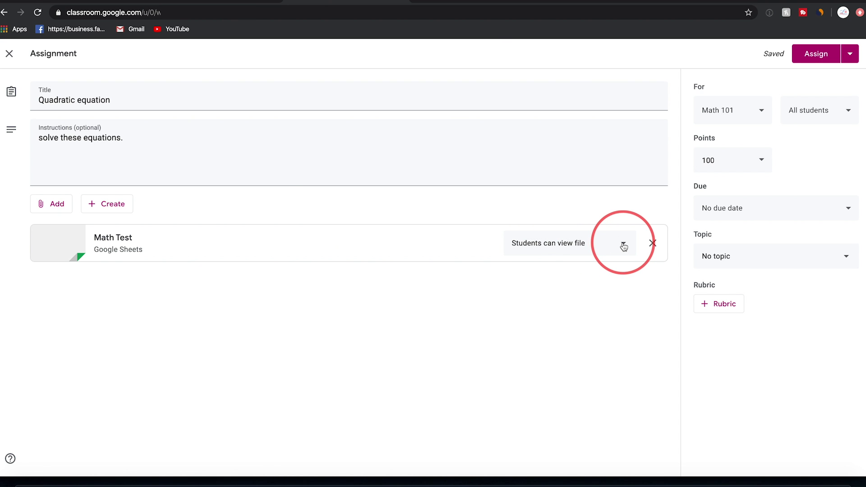
click(623, 244)
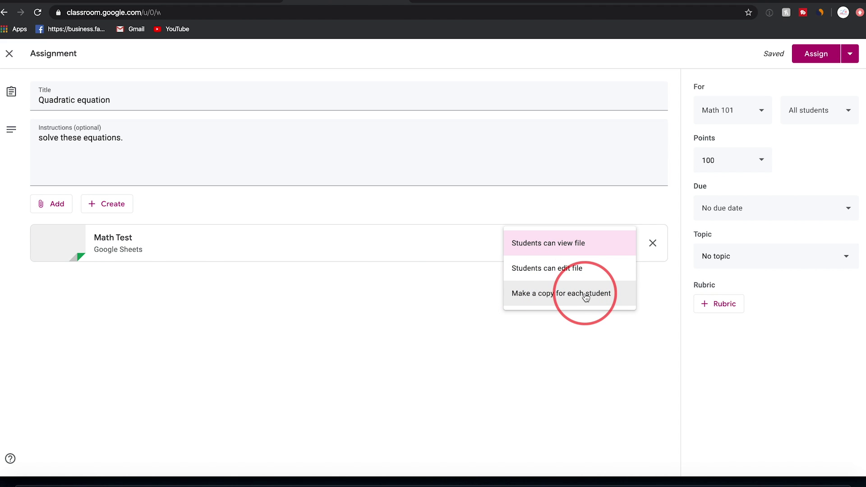
click(571, 298)
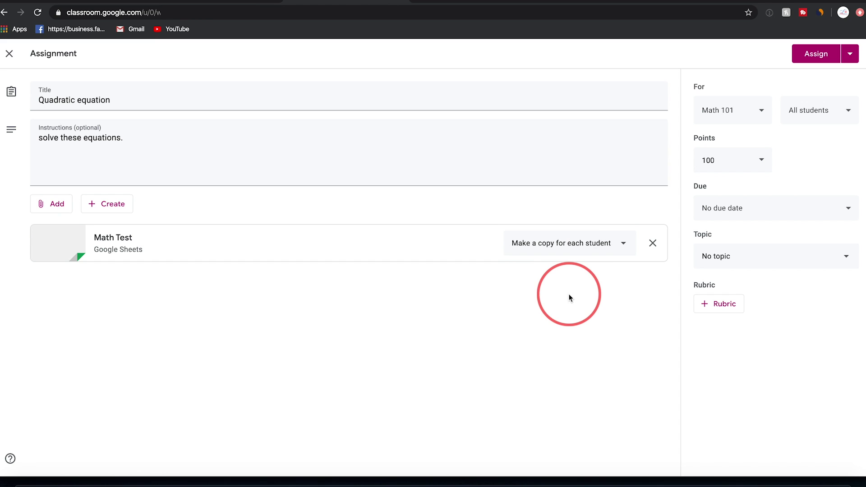
click(624, 244)
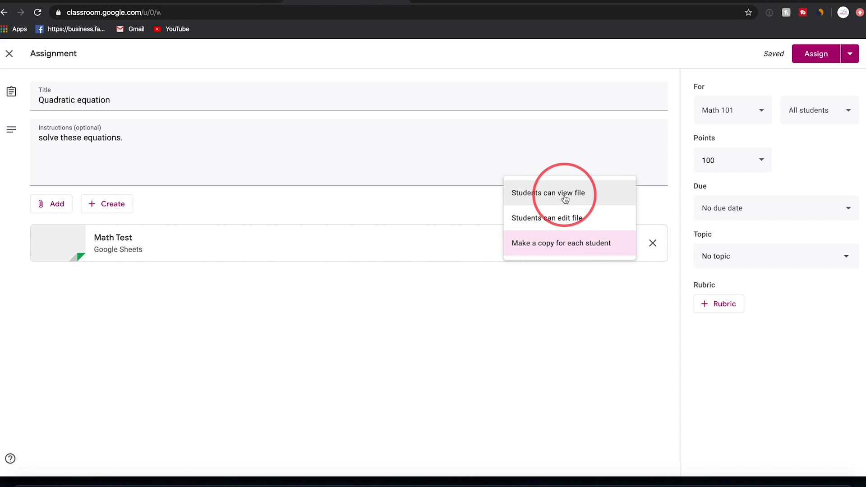
click(275, 303)
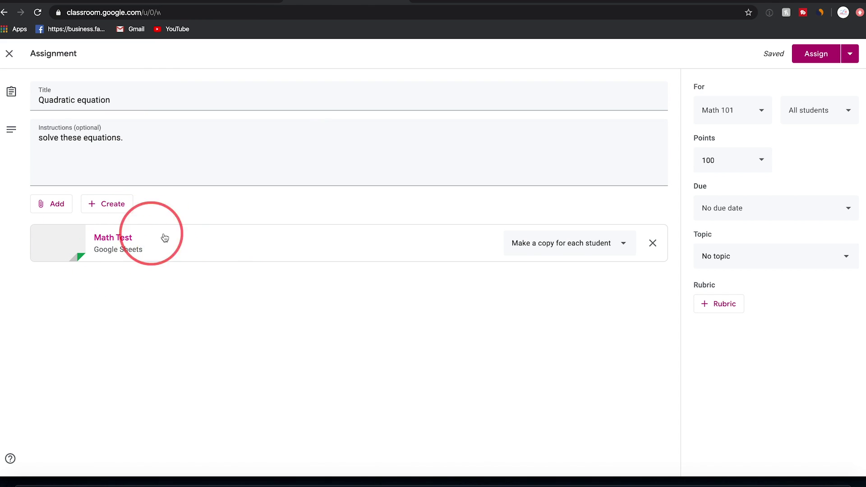
click(51, 205)
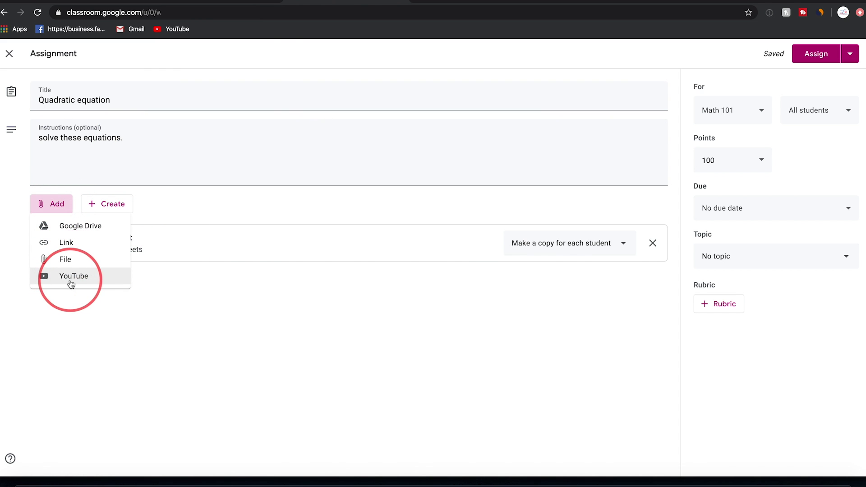
Dismiss the attachment and new-file menus without adding anything.
click(183, 284)
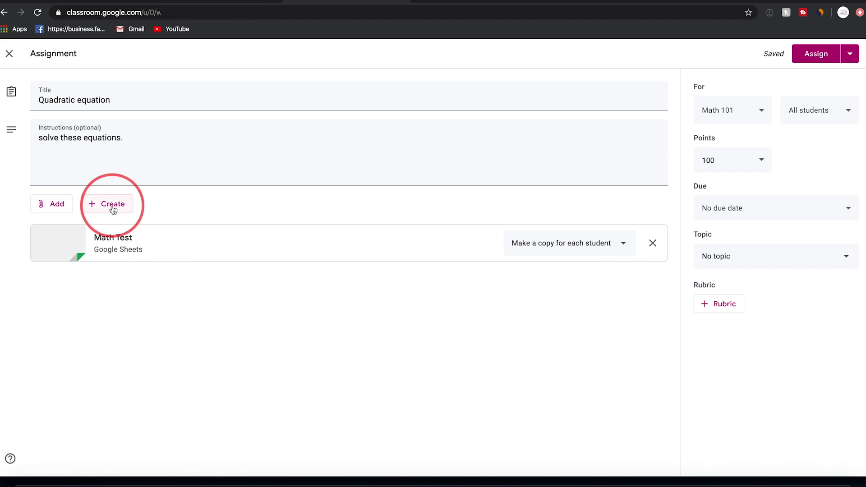
click(95, 208)
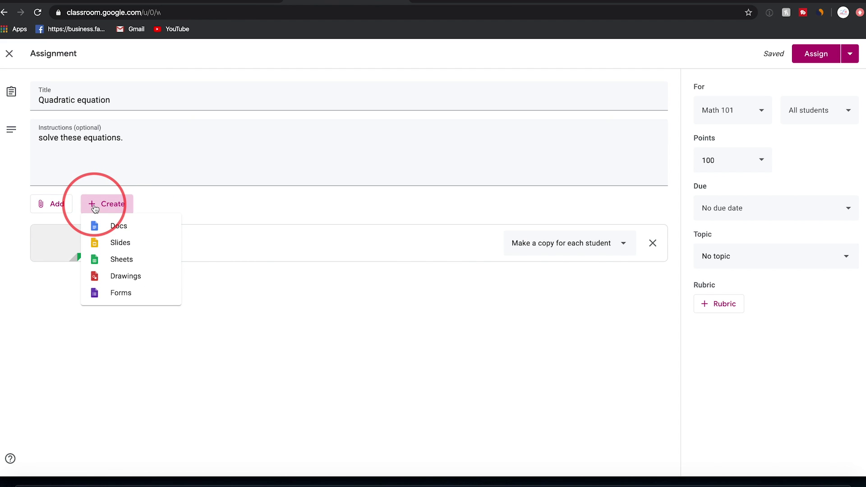
click(96, 206)
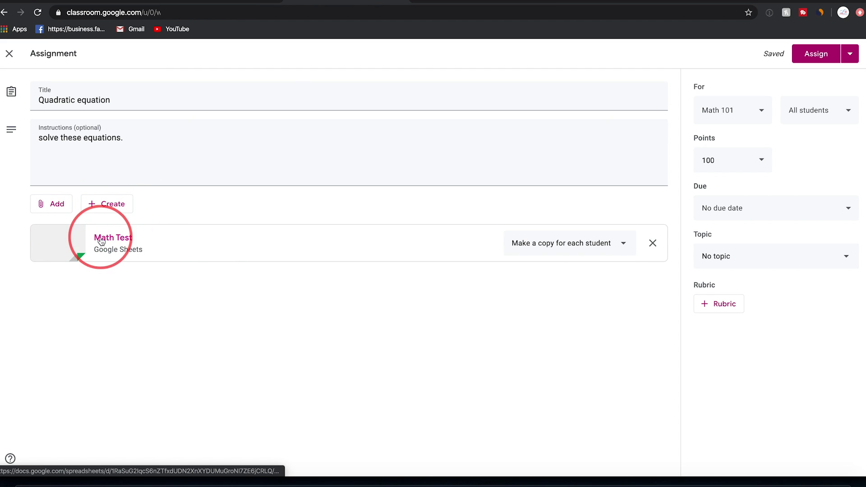
click(105, 205)
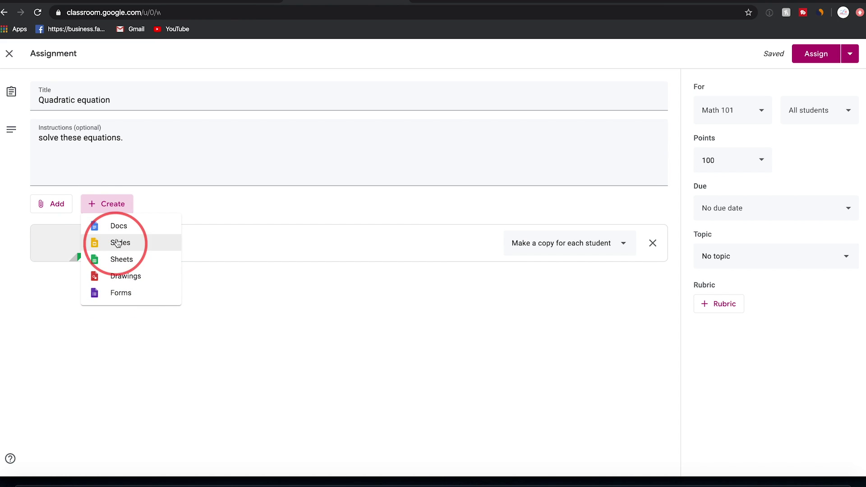
click(271, 297)
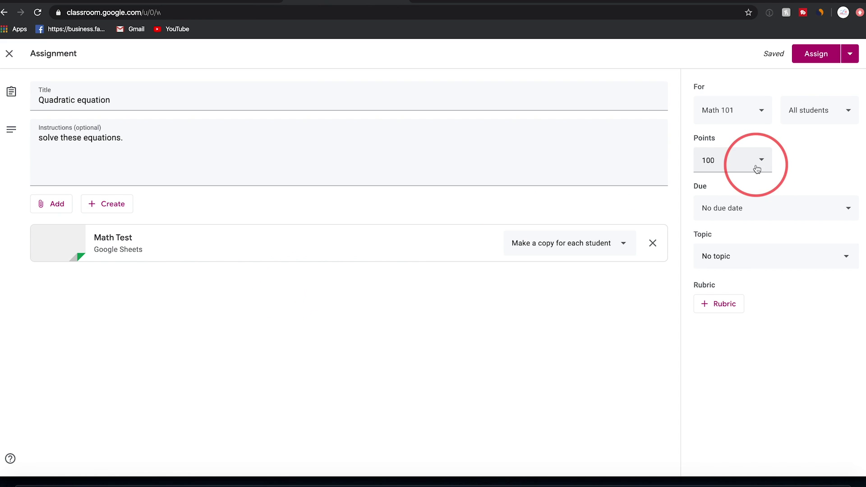
Confirm the assignment goes to Math 101, all students, worth 100 points.
click(758, 111)
click(760, 112)
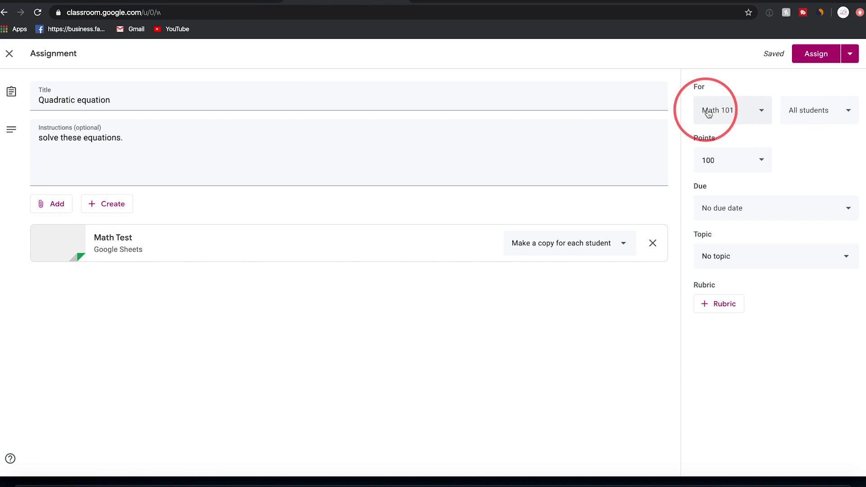
click(840, 113)
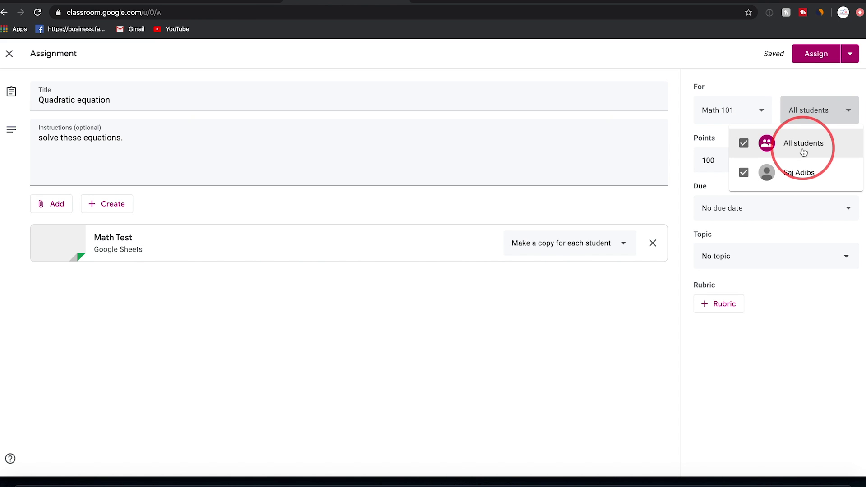
click(840, 110)
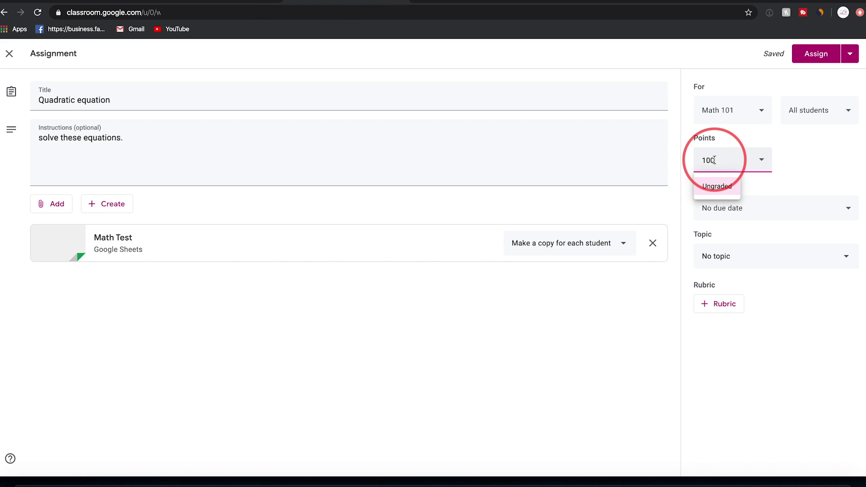
drag(717, 160, 697, 161)
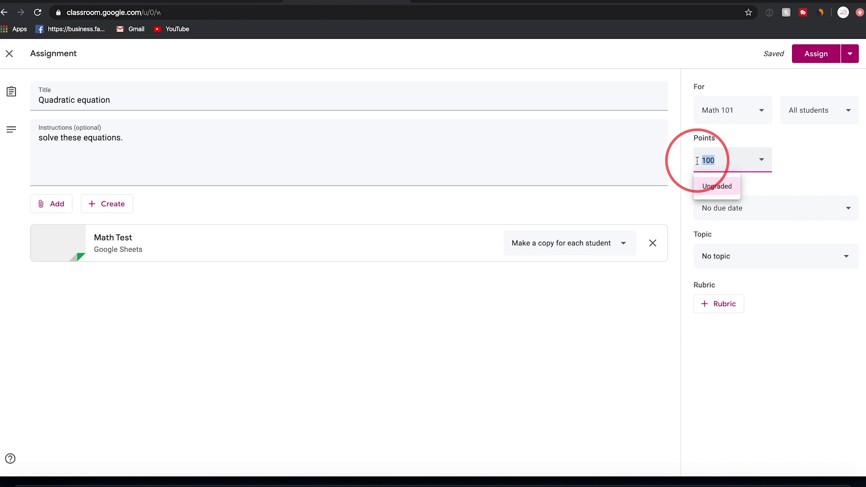
key(ctrl+z)
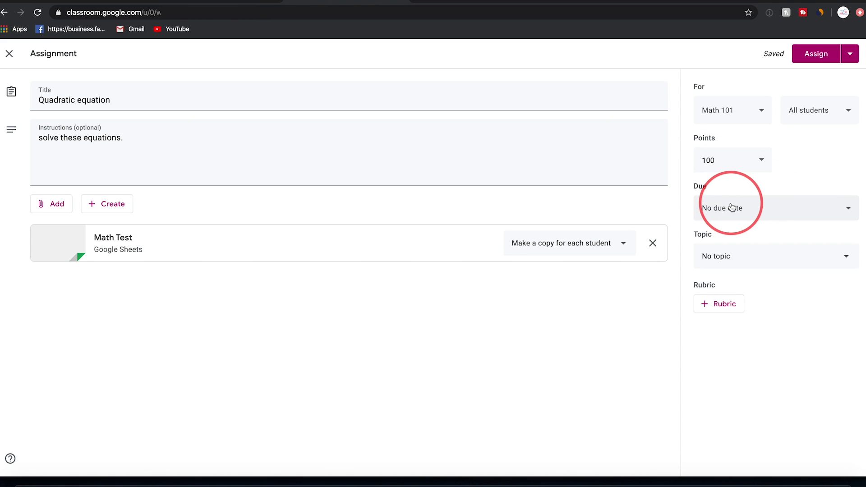
Set the assignment's topic to algebra.
click(719, 257)
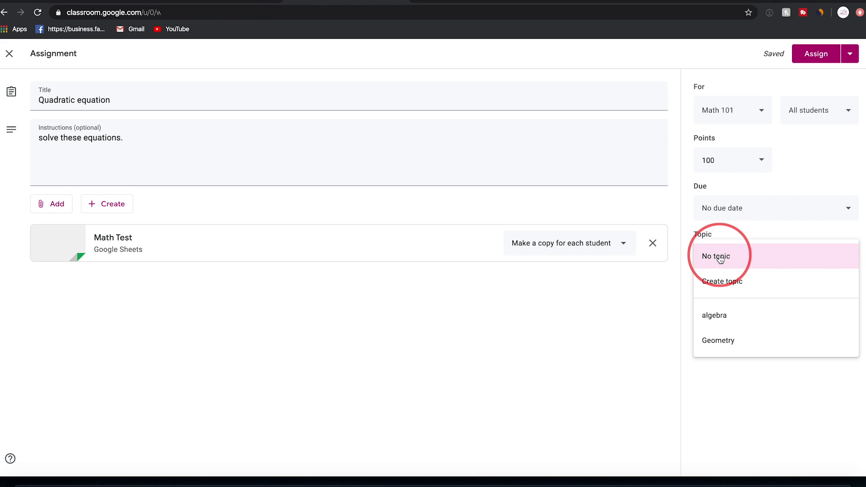
click(719, 321)
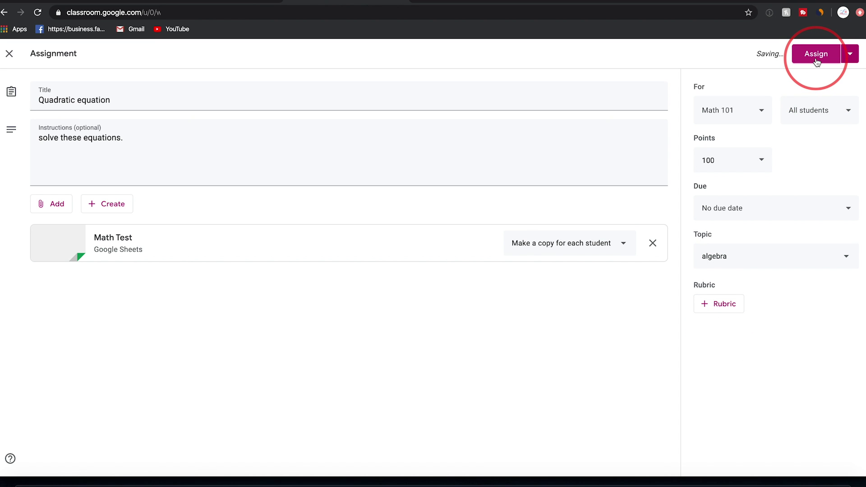
click(851, 56)
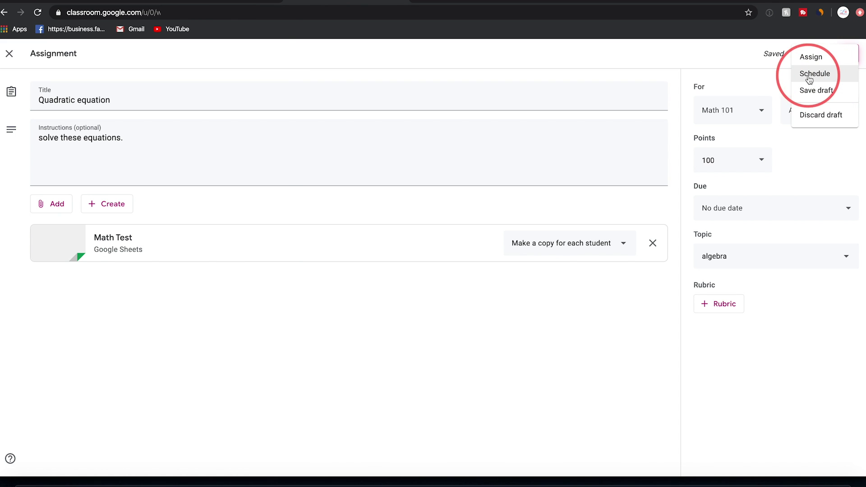
click(750, 73)
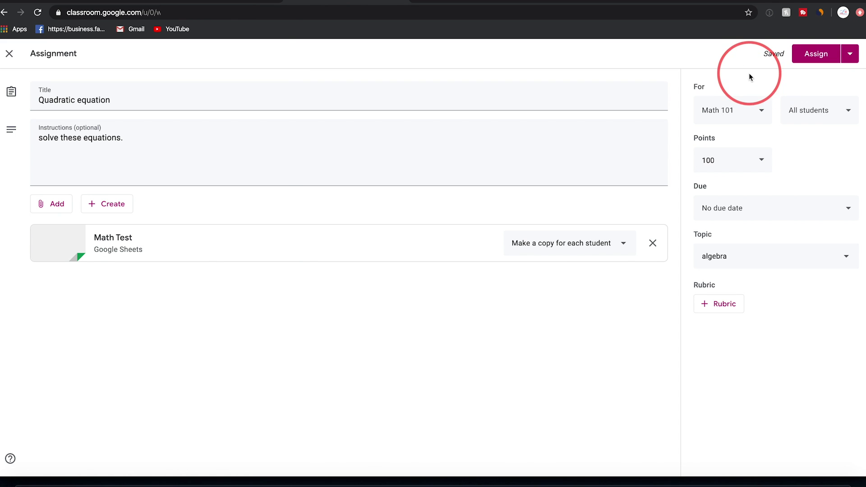
Assign Quadratic equation, check it on the Stream, then return to Classwork.
click(827, 56)
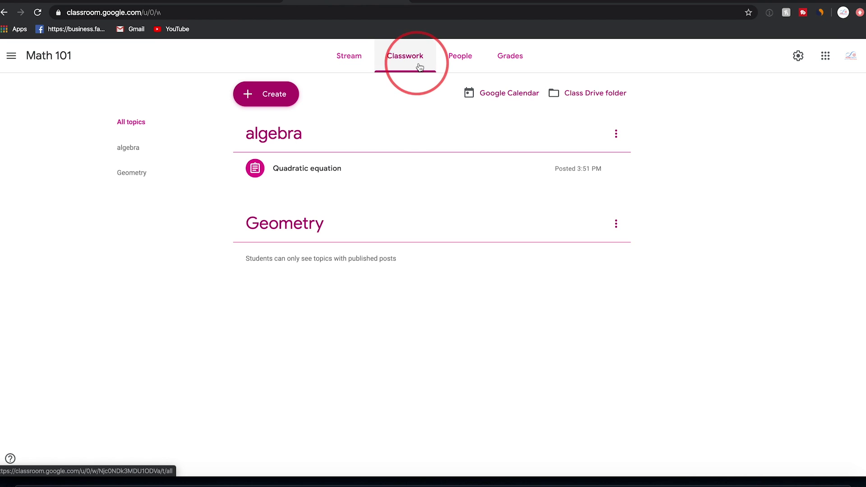
click(351, 57)
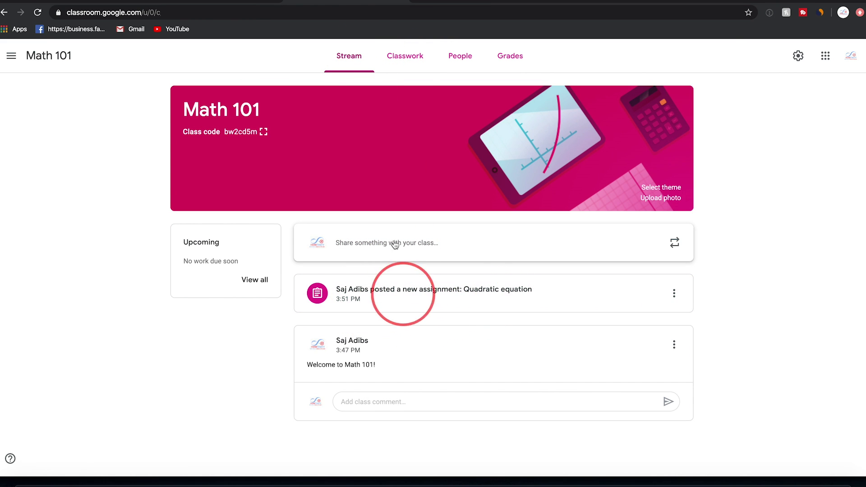
click(411, 66)
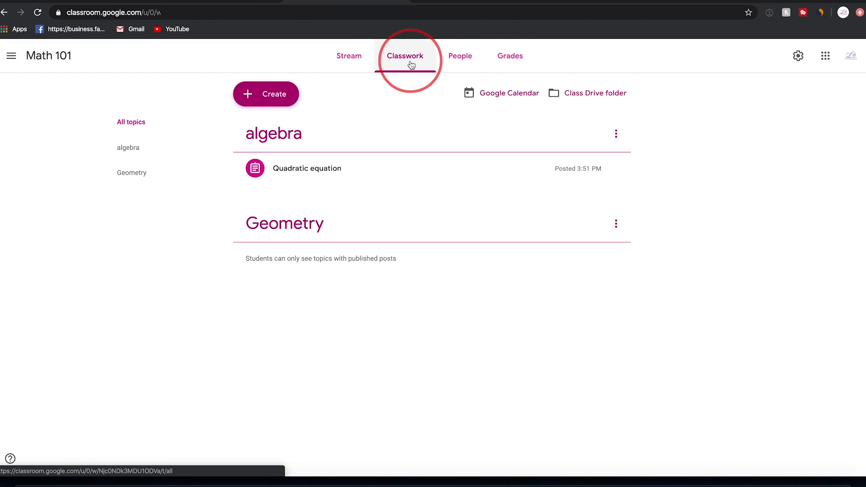
Create a quiz assignment titled 'Quiz' with a Blank Quiz form, leaving it as a draft.
click(269, 97)
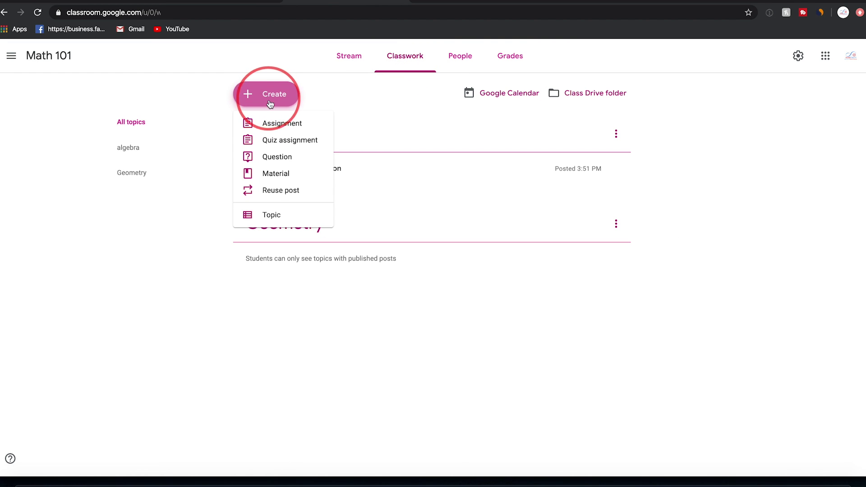
click(274, 143)
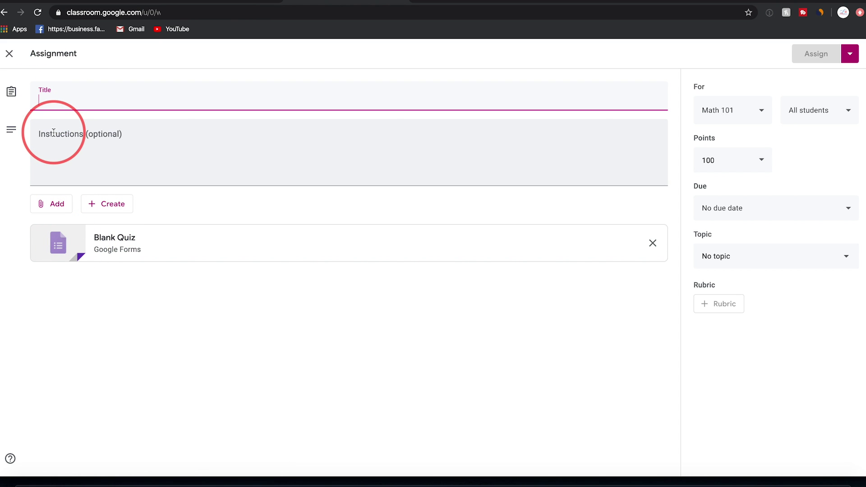
text(iz)
click(120, 255)
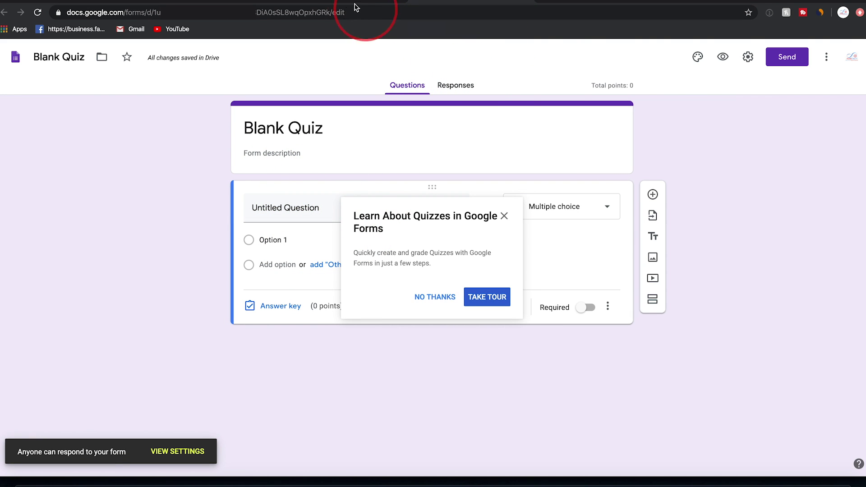
click(335, 2)
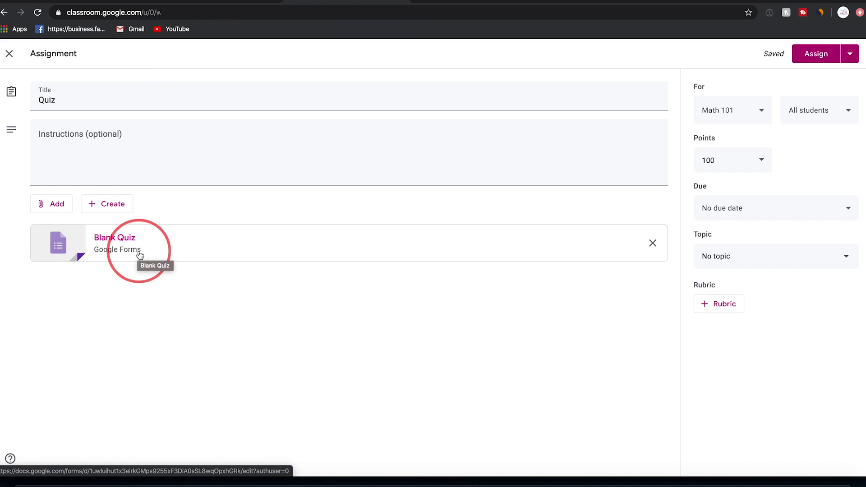
click(9, 53)
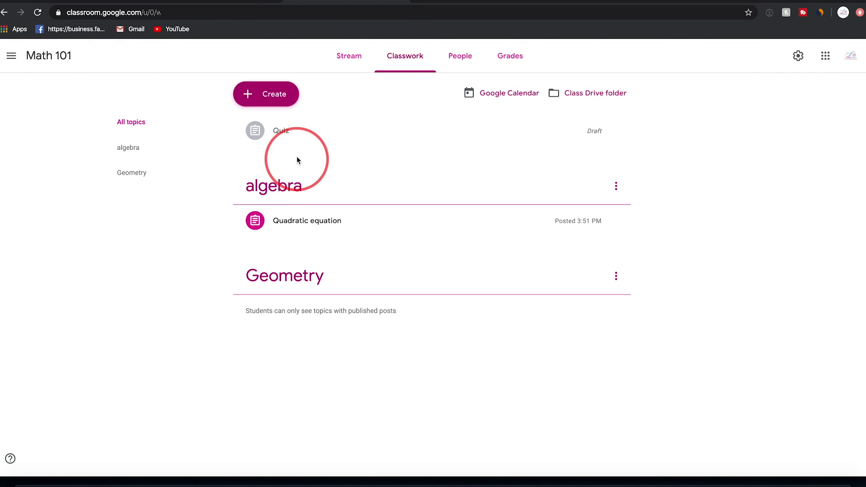
Look over the People roster and its student actions, then open the Grades page.
click(461, 56)
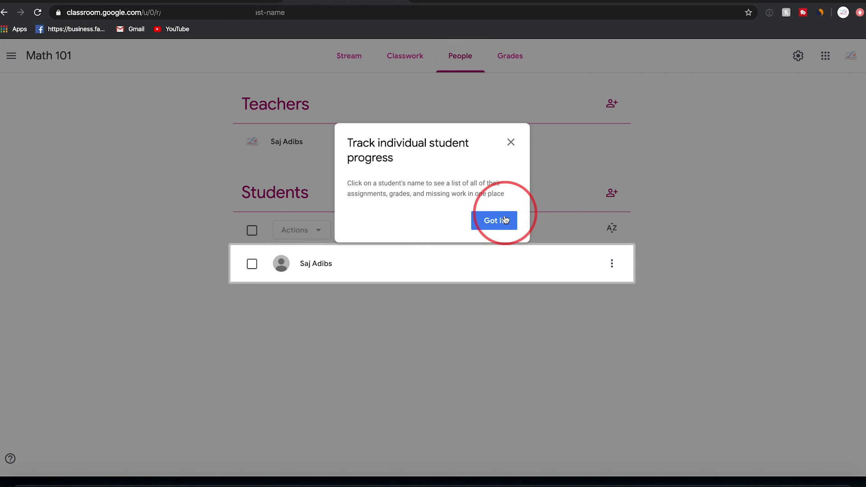
click(494, 219)
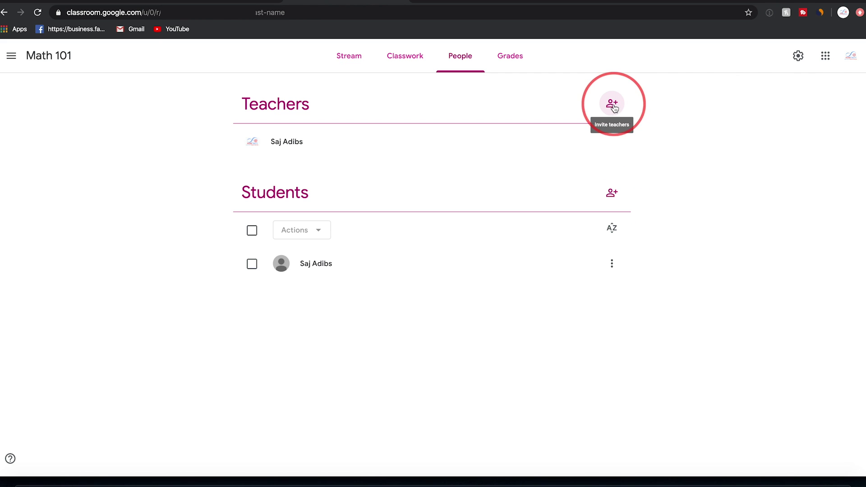
click(252, 231)
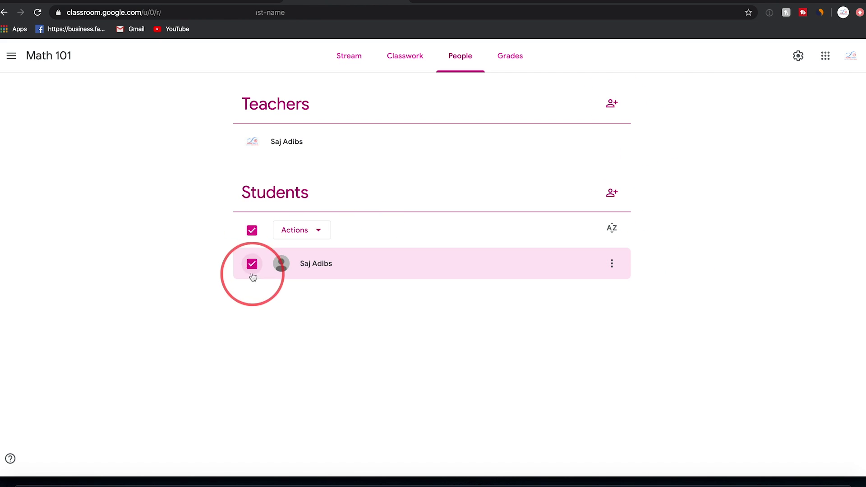
click(303, 230)
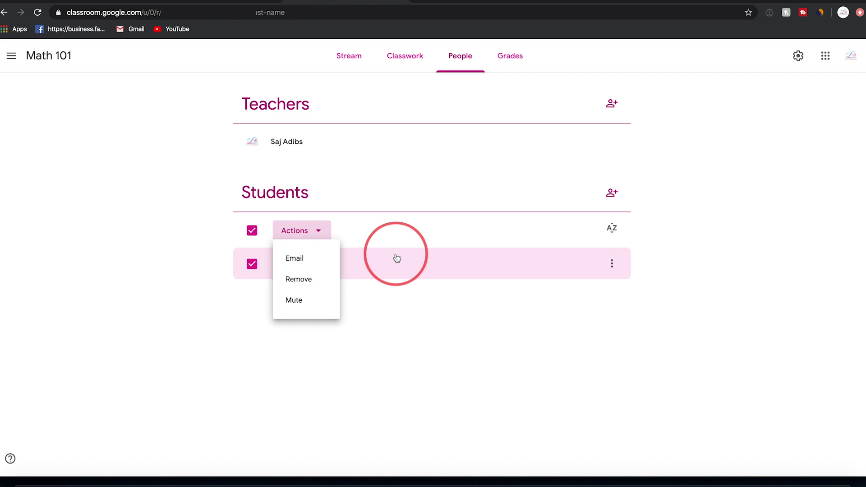
click(171, 268)
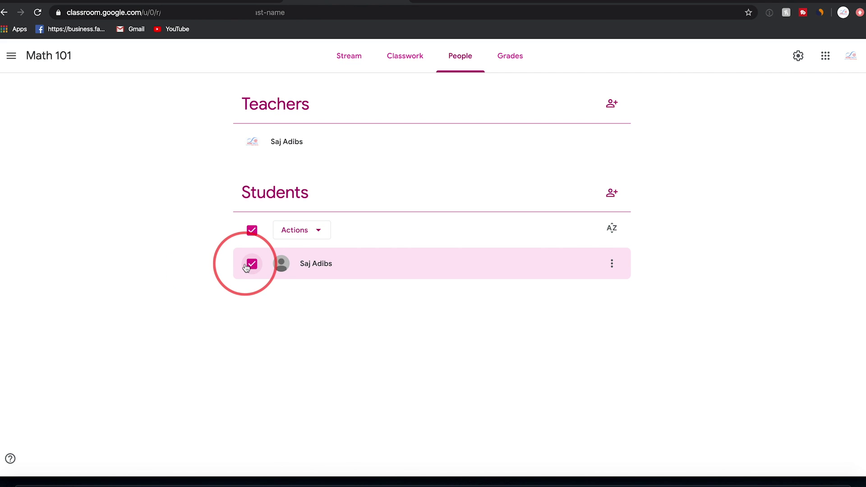
click(509, 62)
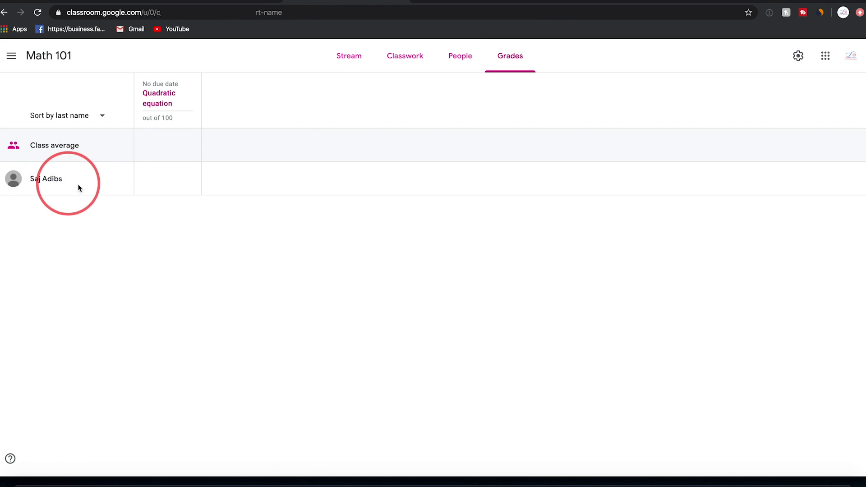
Switch to the student account to view Math 101's Stream with the posted Quiz.
mouse_move(145, 176)
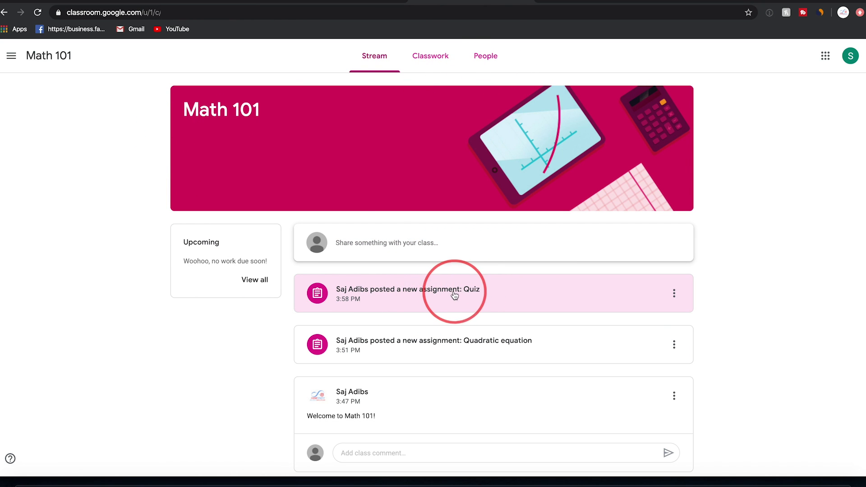
Open the Quiz assignment details and look over the options for adding work.
click(490, 295)
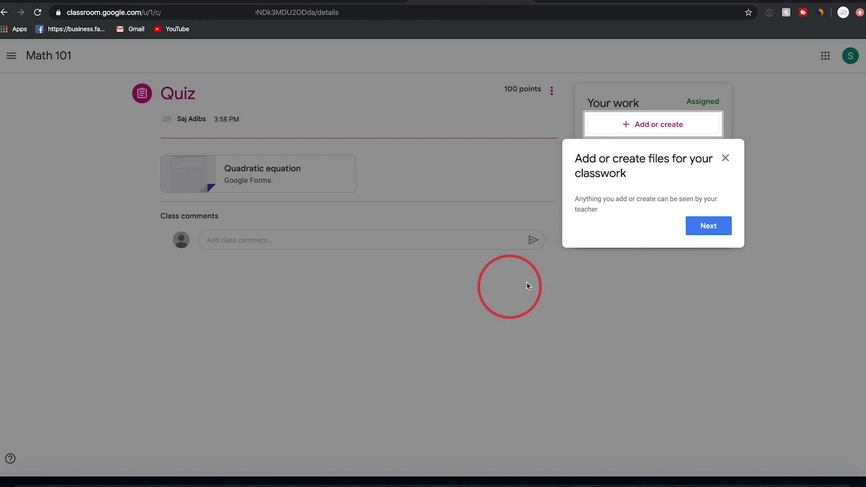
click(624, 137)
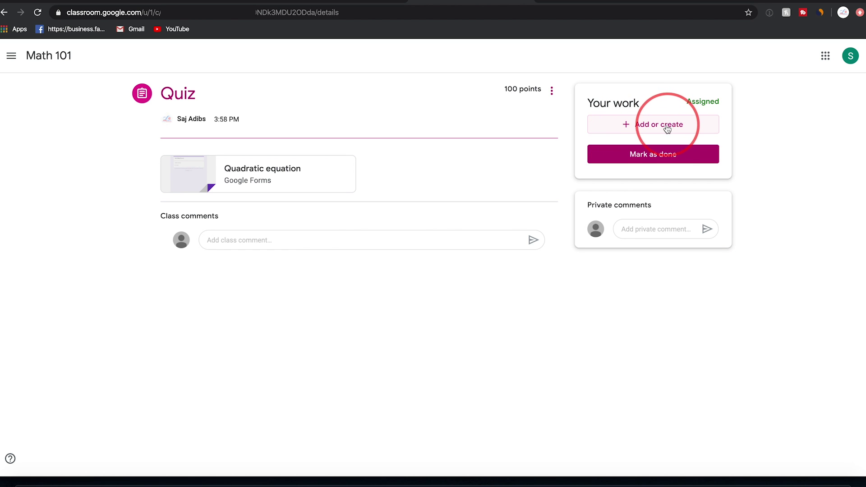
click(632, 131)
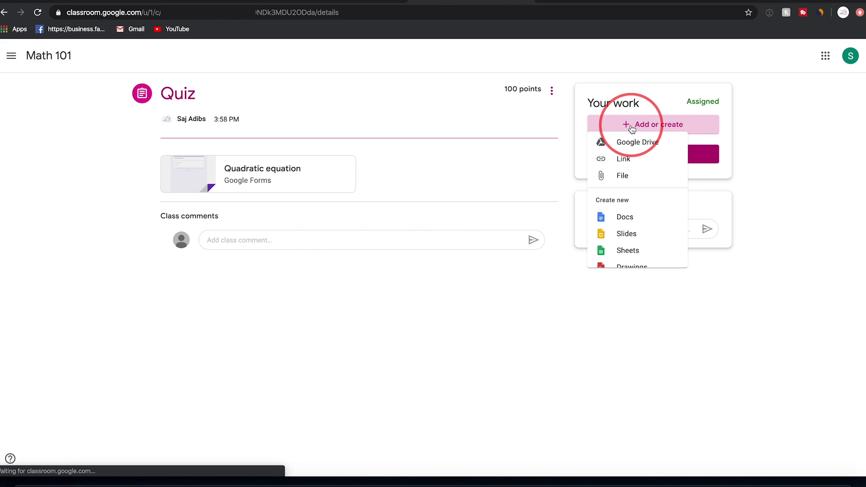
click(480, 288)
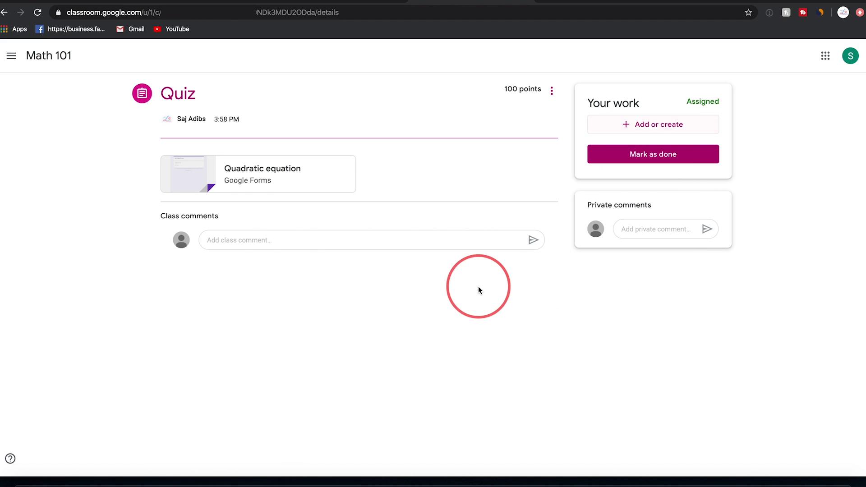
Answer the Quadratic equation form with A = 2 and submit it.
click(311, 183)
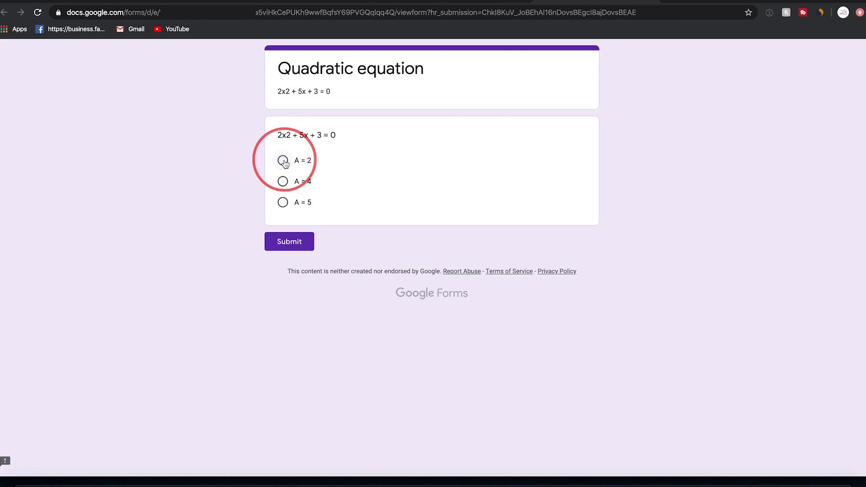
click(284, 162)
click(287, 239)
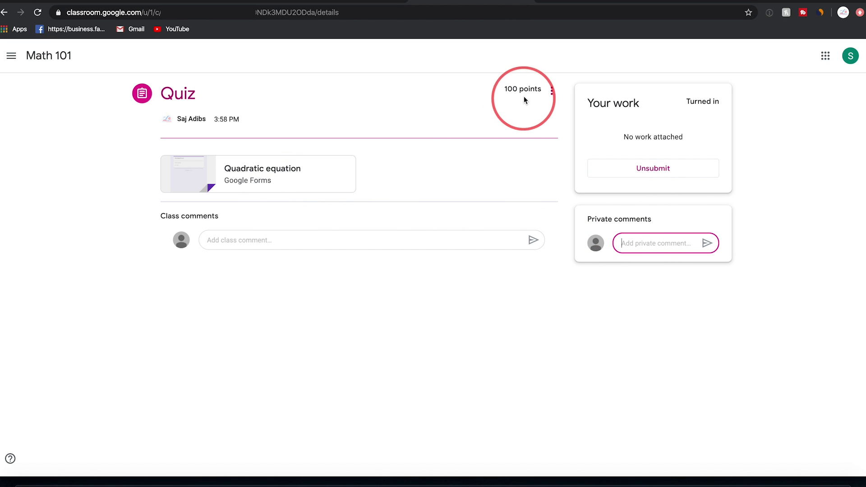
drag(501, 90, 552, 92)
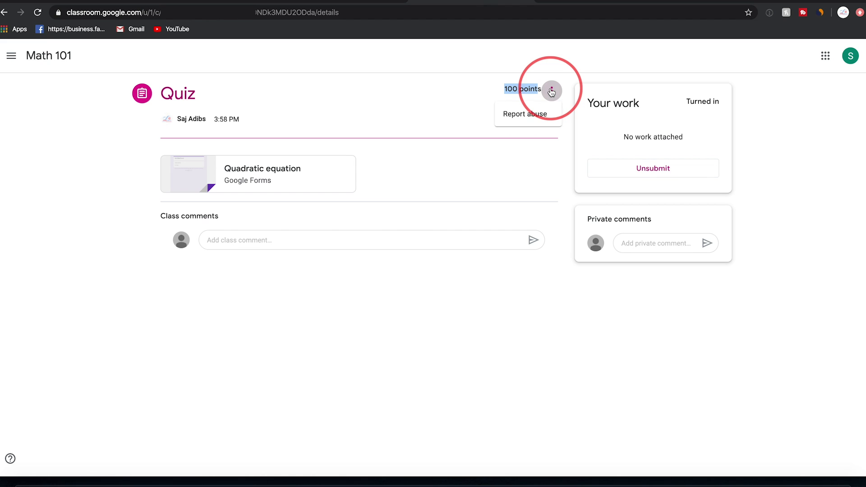
click(533, 113)
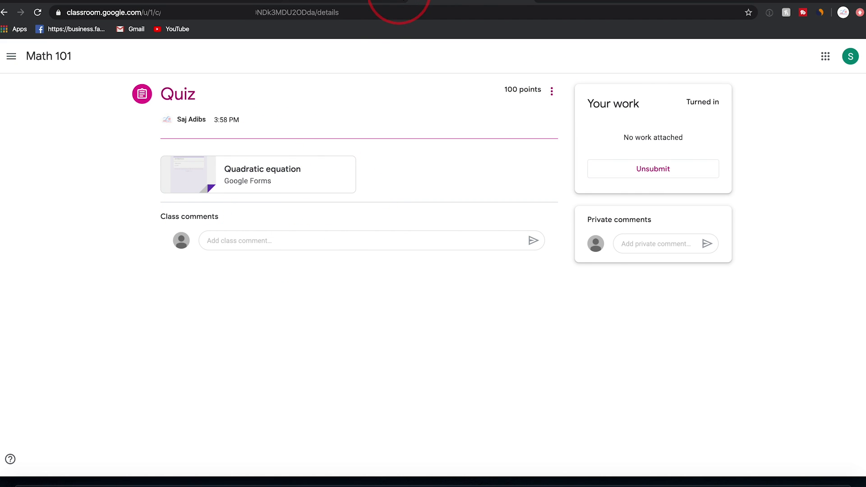
click(339, 1)
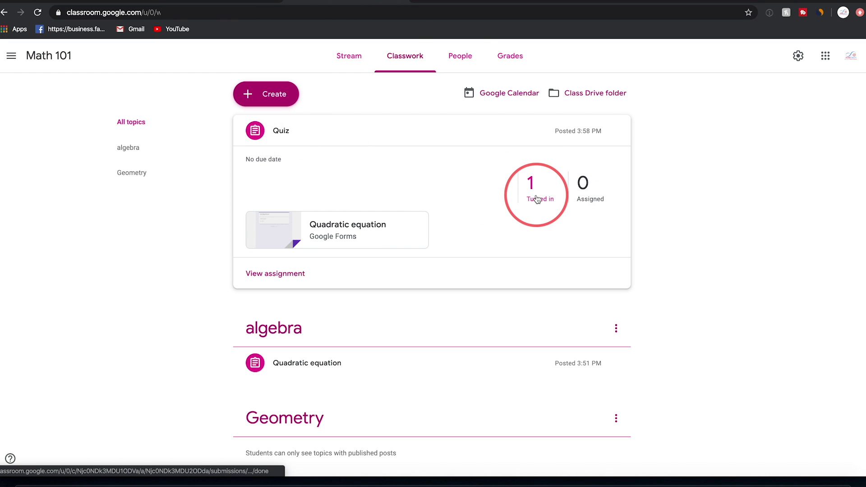
Open the Quiz's turned-in work and give the student a grade of 100 out of 100.
scroll(469, 221, down, 1)
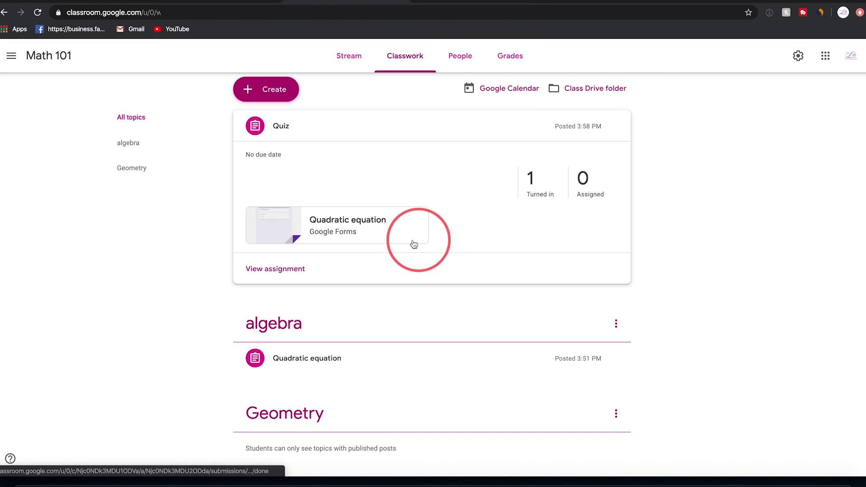
scroll(401, 241, up, 1)
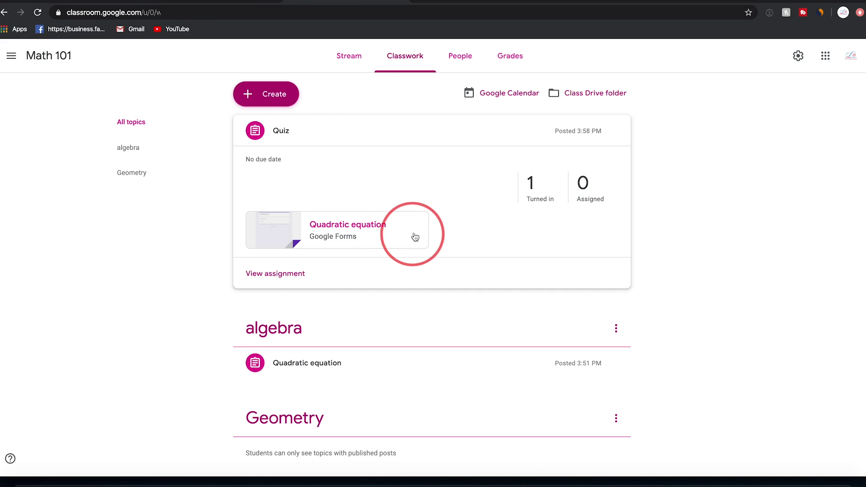
click(534, 200)
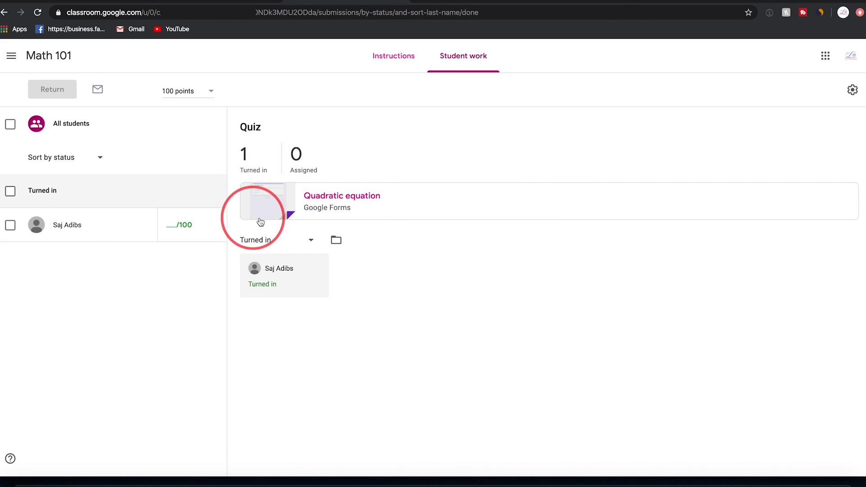
click(50, 86)
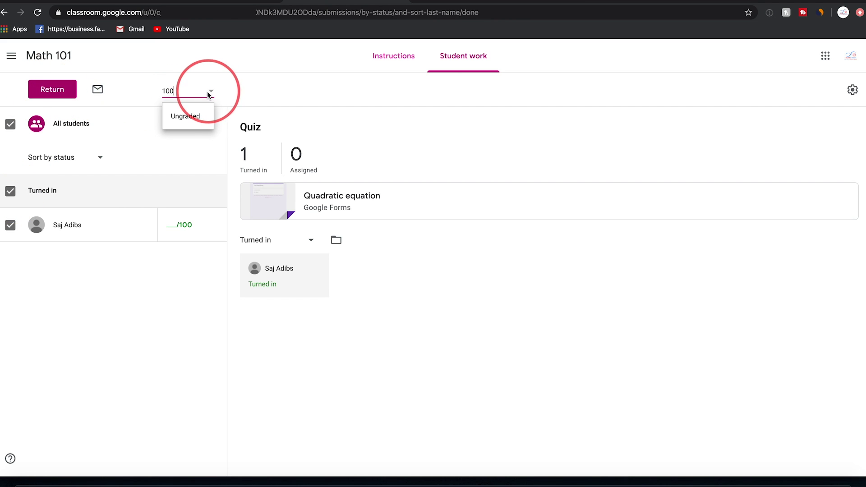
click(228, 91)
click(214, 225)
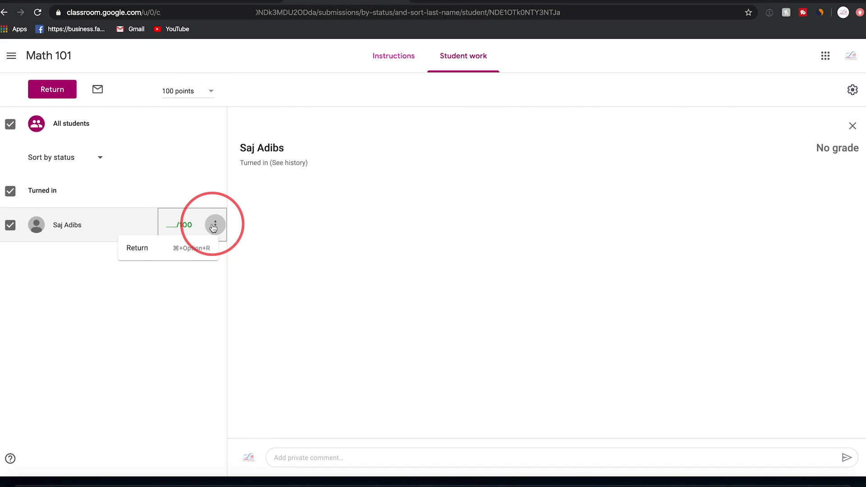
click(171, 226)
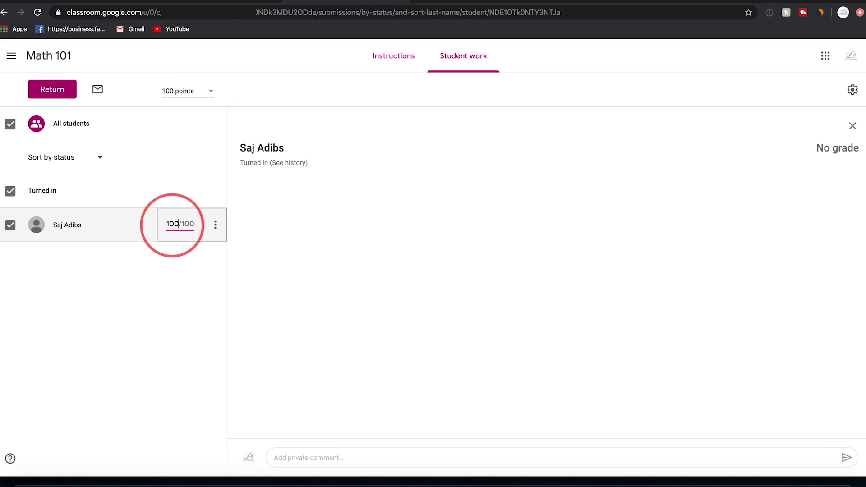
Return the graded Quiz to the student and go back to the Classes list.
click(45, 95)
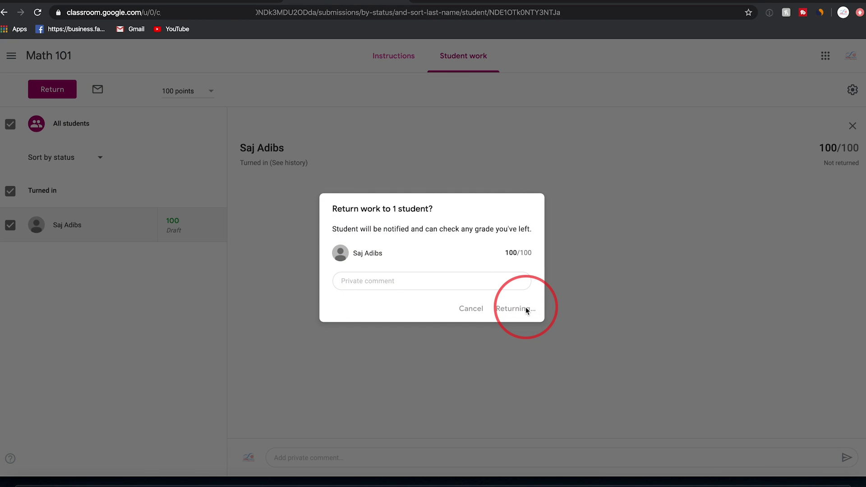
click(11, 55)
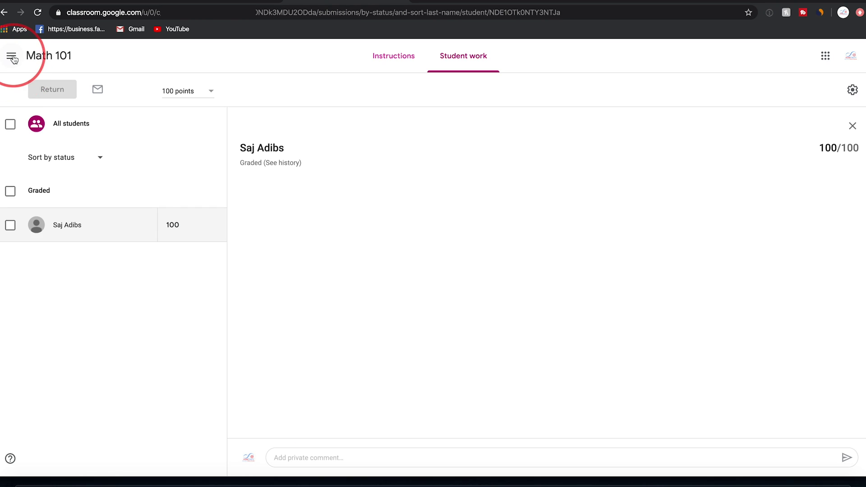
click(42, 58)
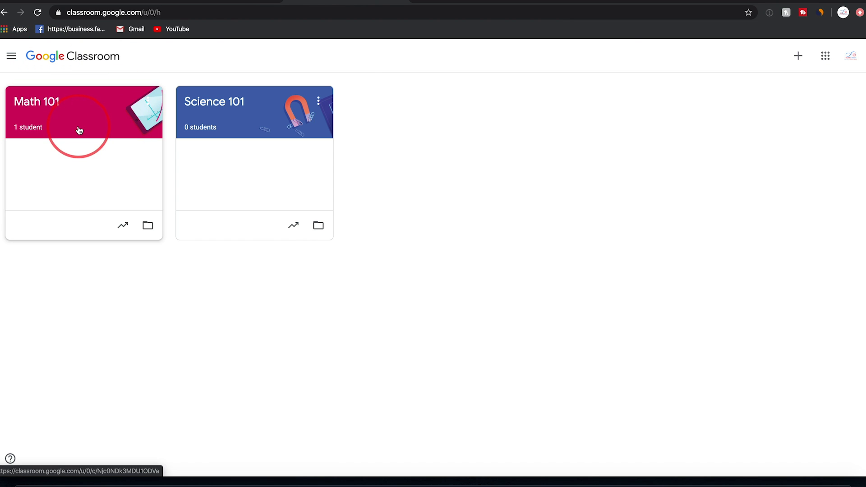
View Math 101's Grades tab with the Quiz at 100, then the Calendar week of Mar 29 – Apr 4, 2020.
click(77, 131)
click(498, 62)
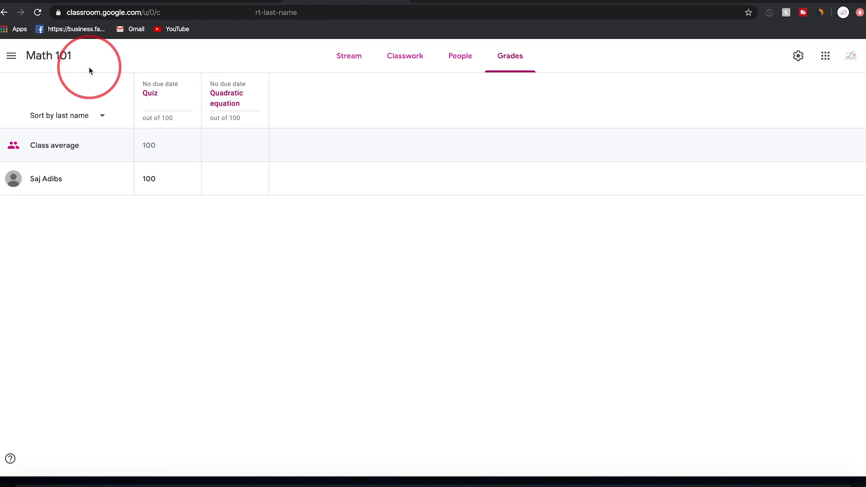
click(11, 55)
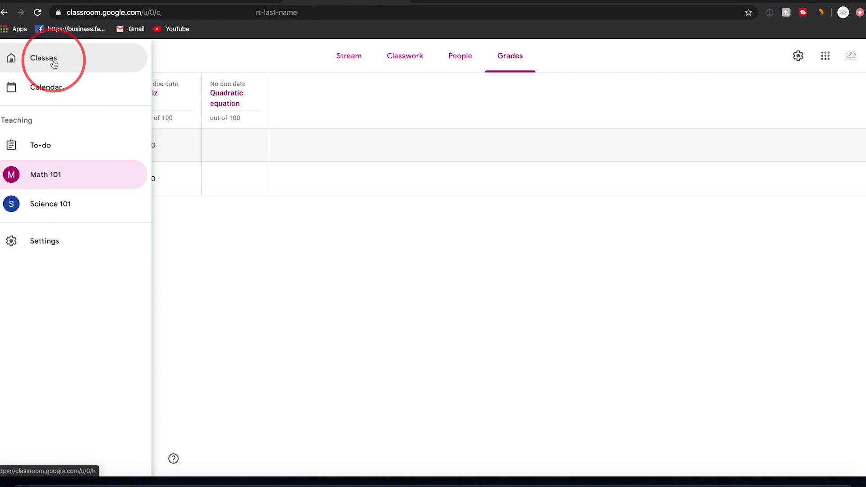
click(52, 87)
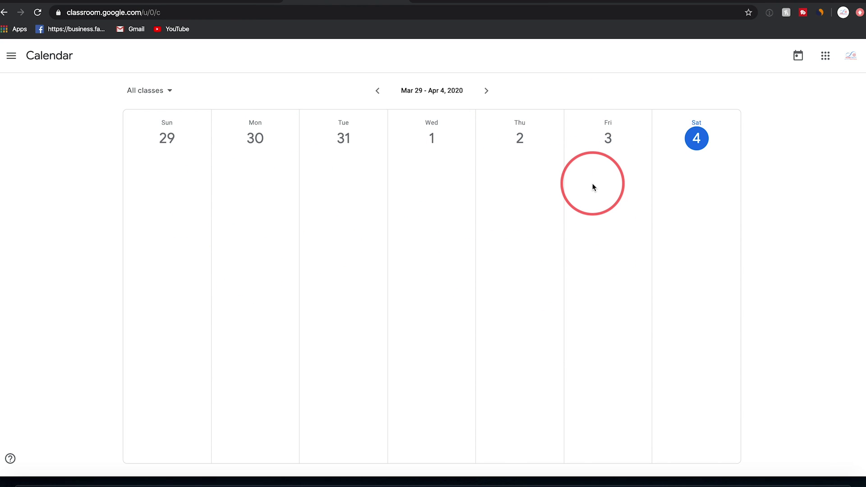
Show the To-do list filtered to Math 101, with Quadratic equation and Quiz to review.
click(17, 61)
click(44, 149)
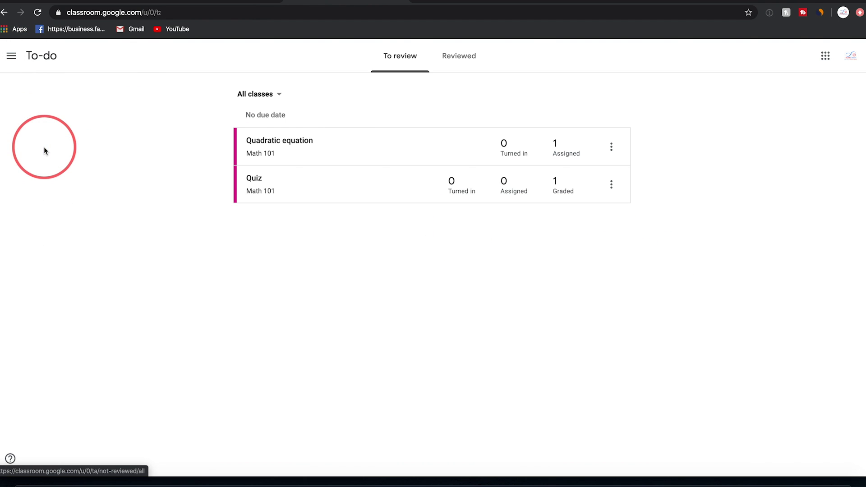
click(276, 94)
click(257, 140)
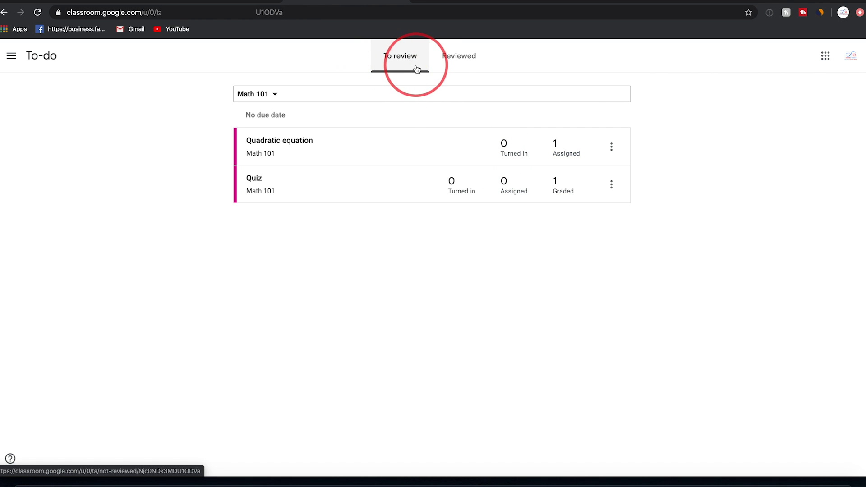
Check the empty Reviewed list, then return to the To review list.
click(450, 59)
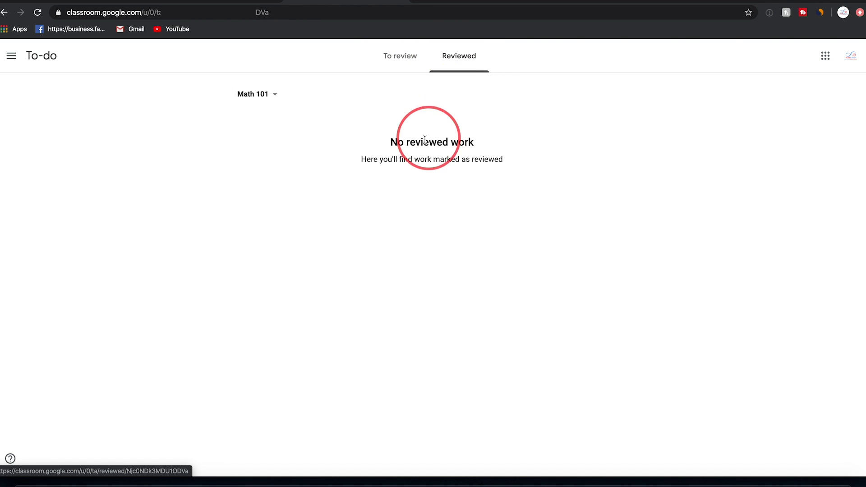
click(402, 59)
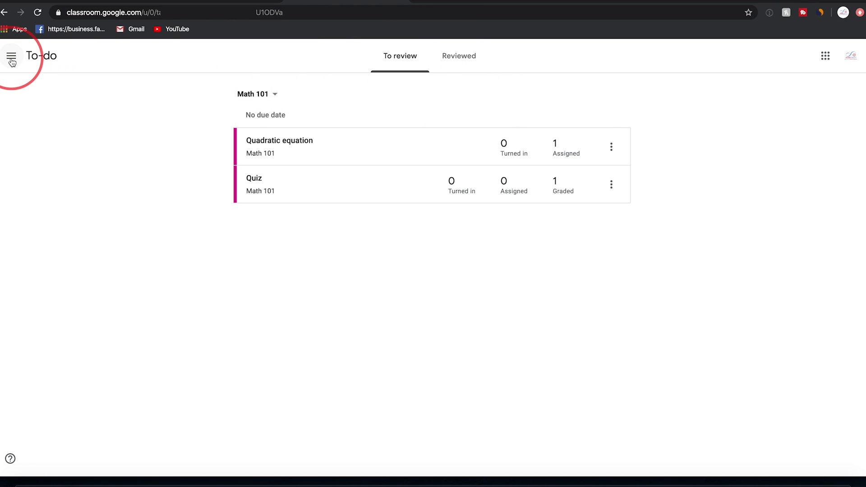
click(210, 1)
scroll(344, 203, up, 10)
scroll(197, 199, down, 2)
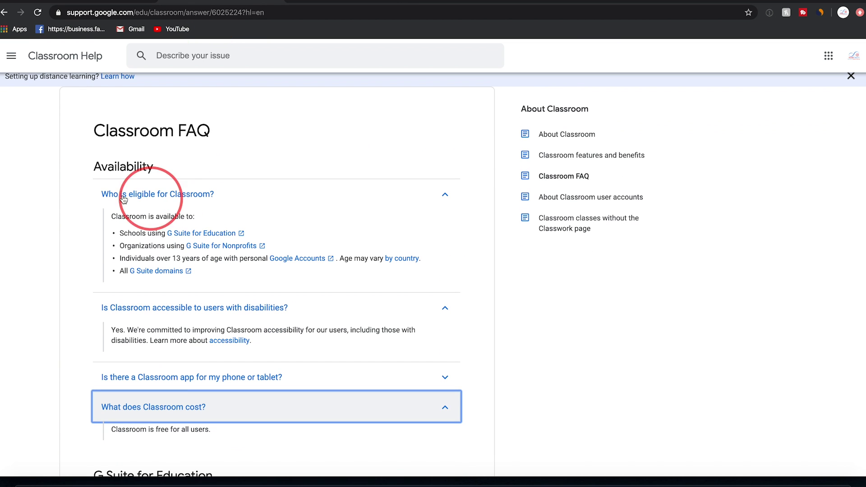
scroll(75, 197, down, 9)
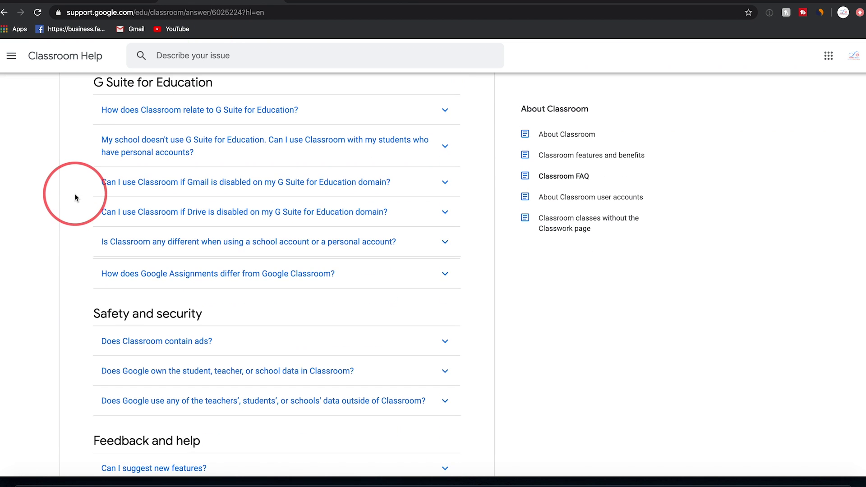
scroll(75, 197, down, 5)
scroll(75, 197, up, 15)
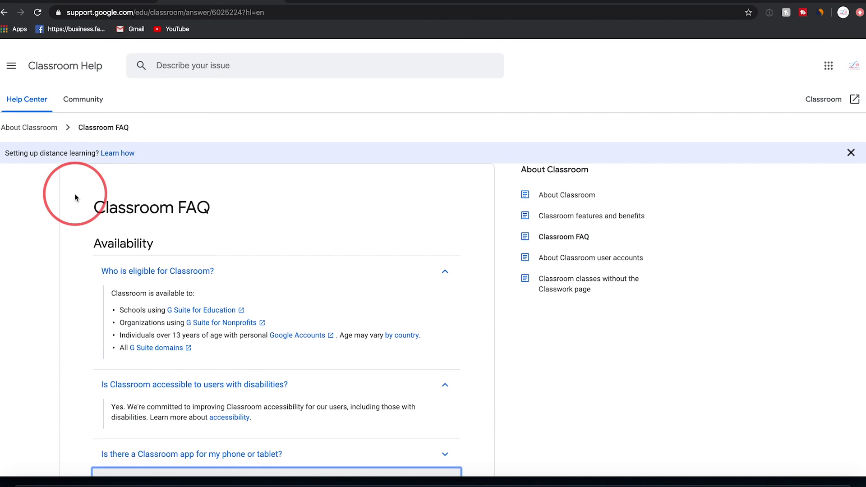
scroll(76, 198, down, 1)
scroll(84, 210, down, 5)
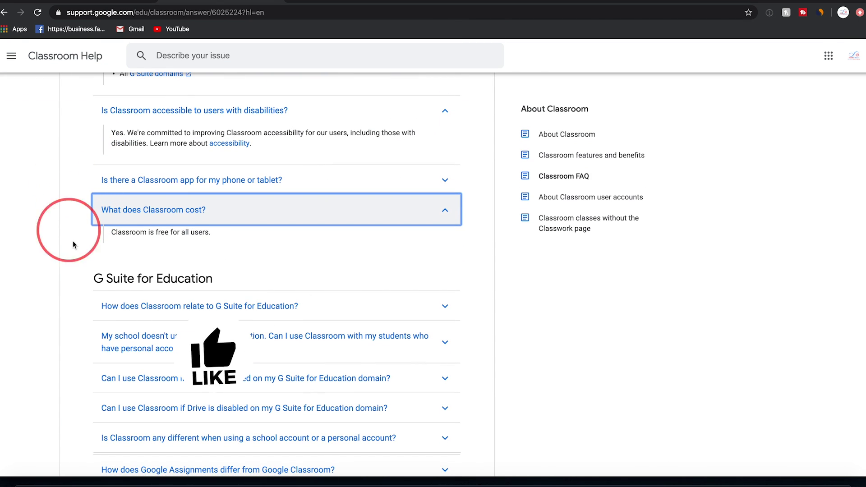
scroll(73, 244, down, 4)
scroll(73, 246, down, 1)
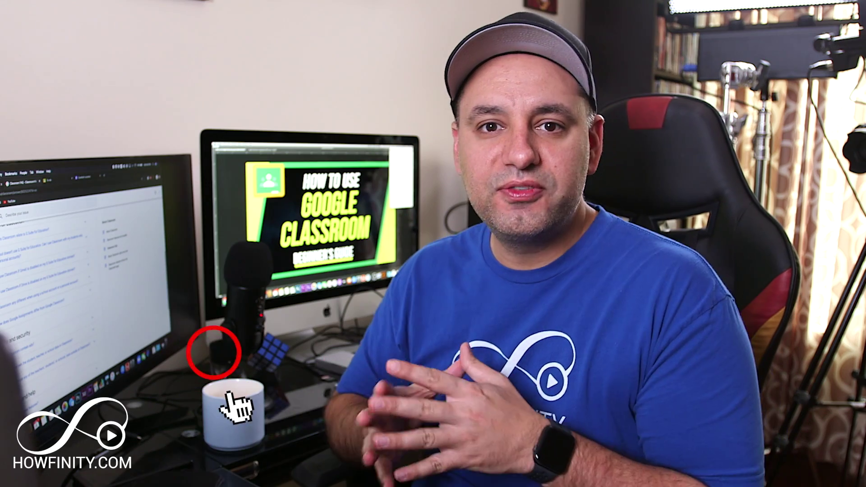